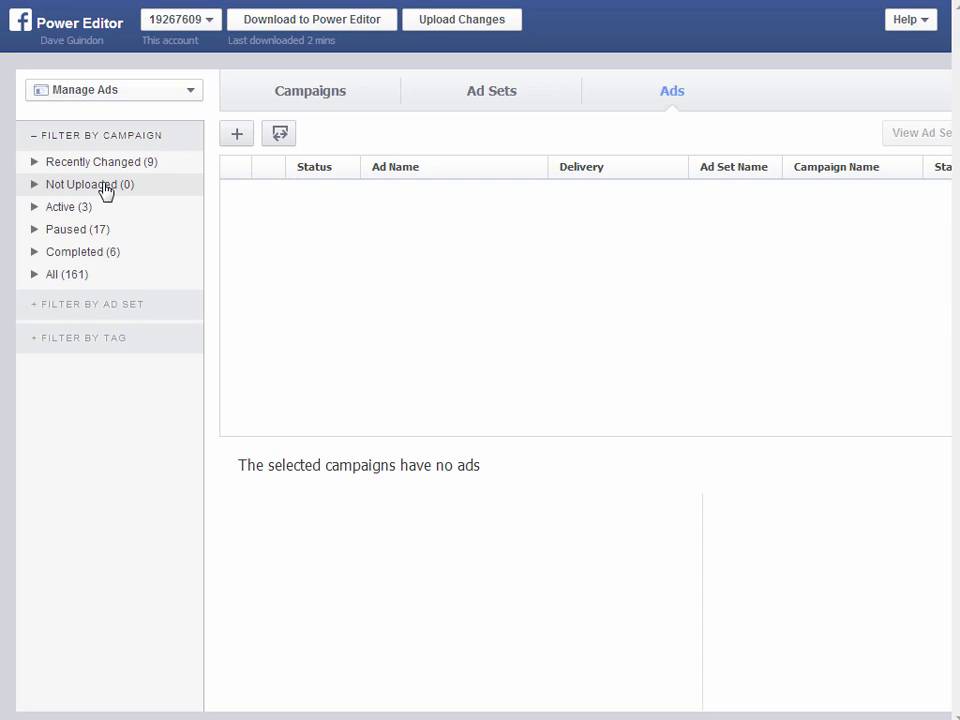
# Create a campaign named "Sample Campaign" with the Fixed Price buying type, keeping the Clicks to Website objective.
pyautogui.click(298, 97)
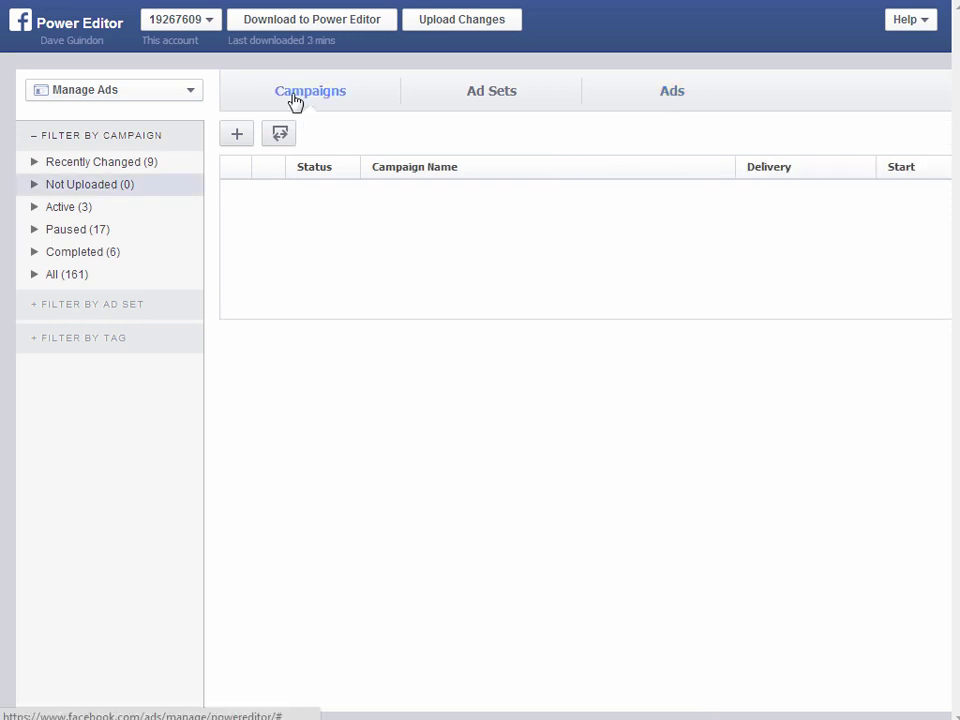
pyautogui.click(240, 136)
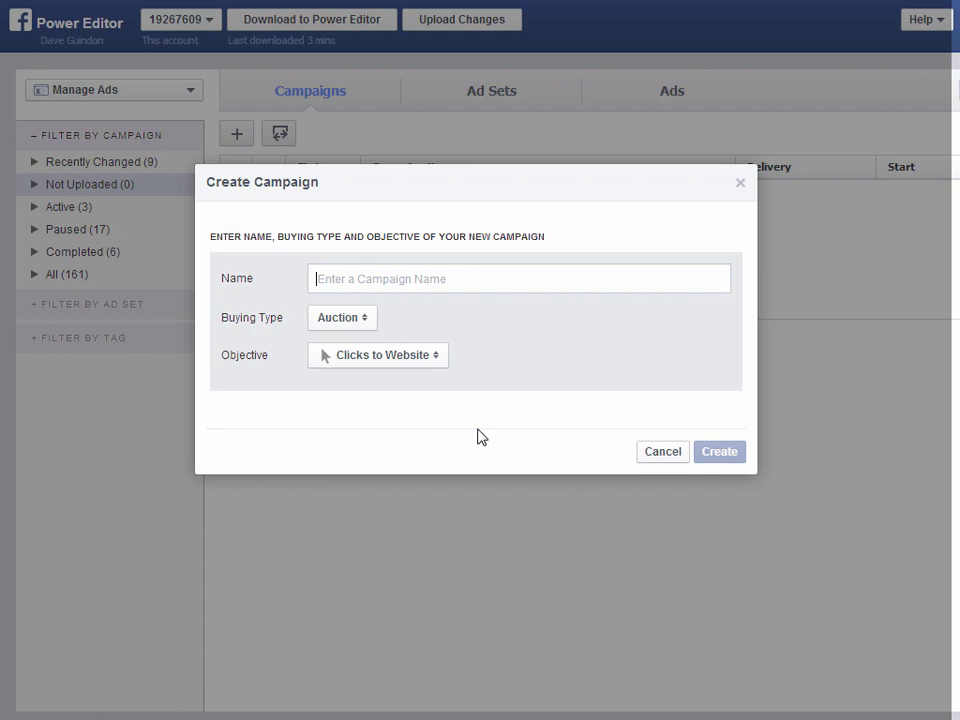
pyautogui.write('Sample')
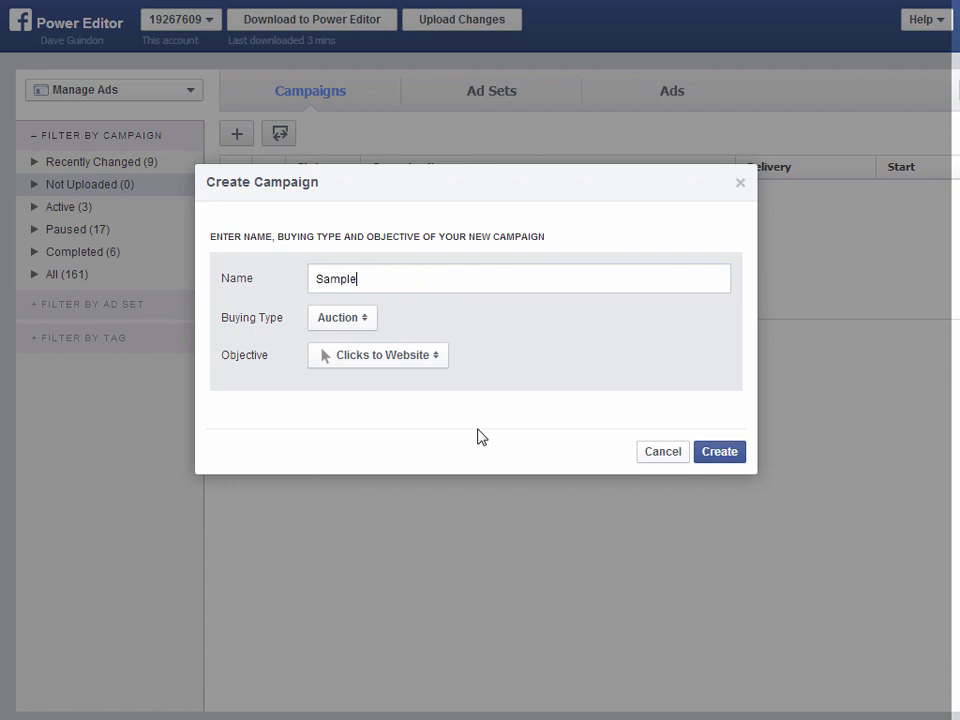
pyautogui.write(' Campaign')
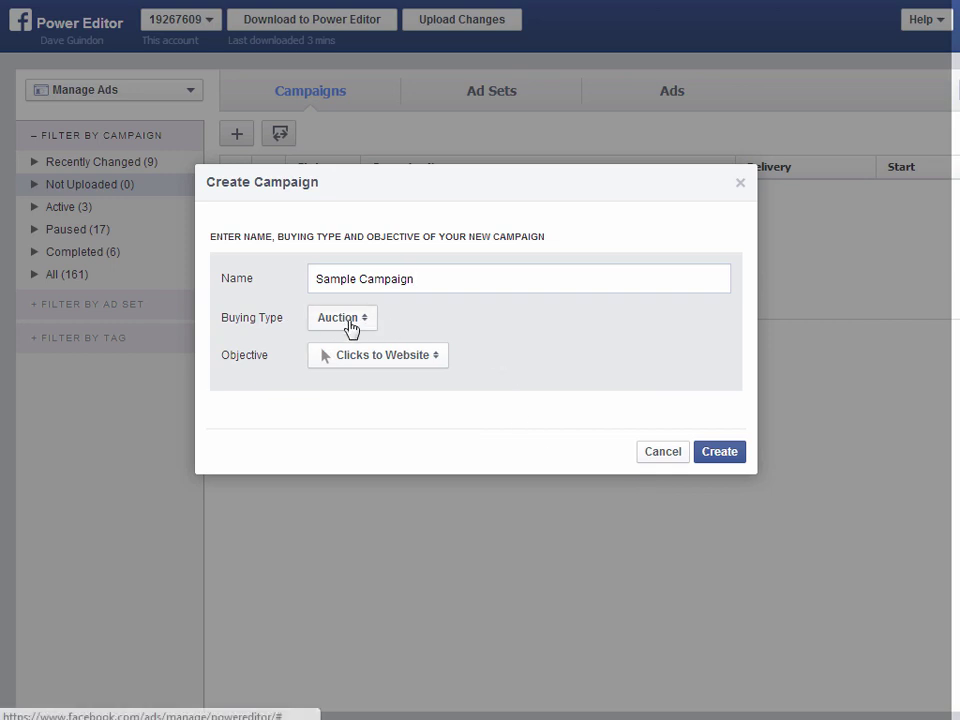
pyautogui.click(349, 320)
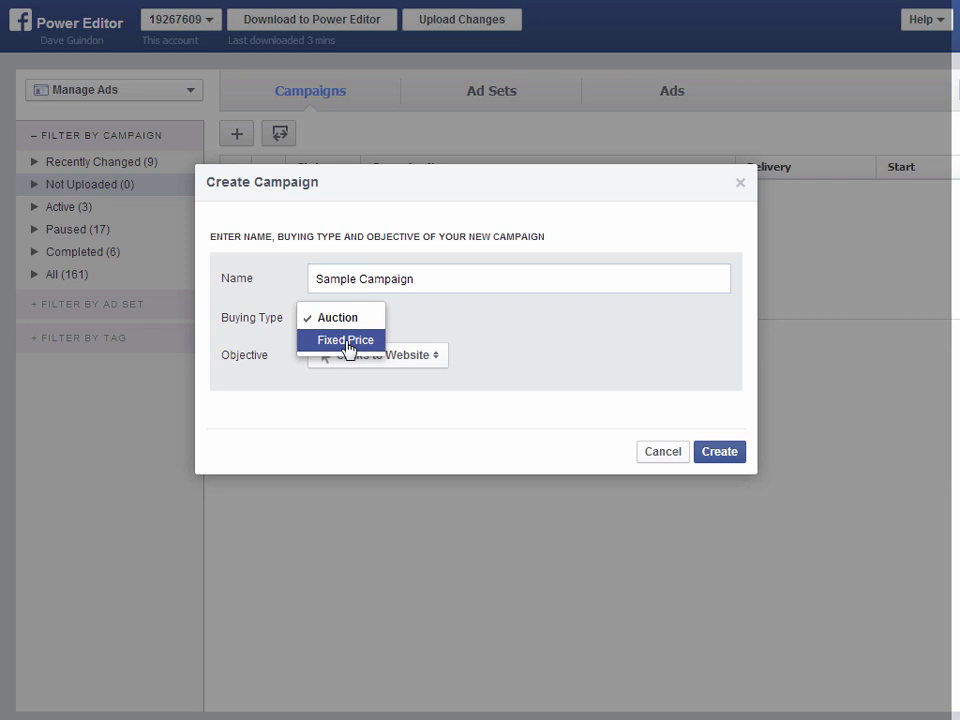
pyautogui.click(347, 343)
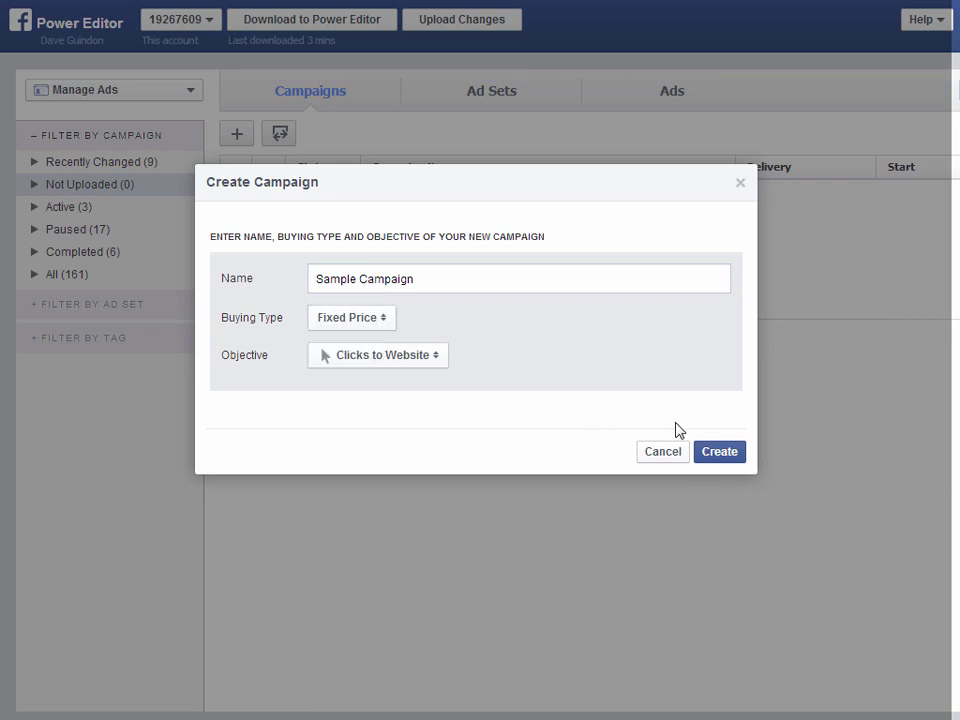
pyautogui.click(710, 452)
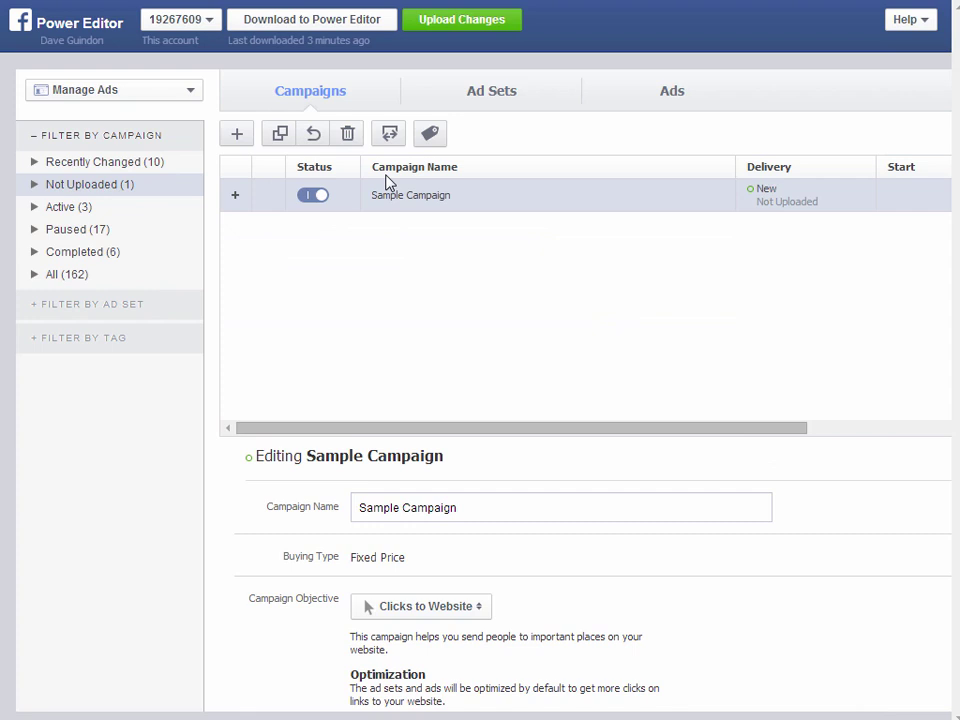
# Create an ad set named "set 1" in the existing Sample Campaign.
pyautogui.click(470, 97)
pyautogui.click(238, 138)
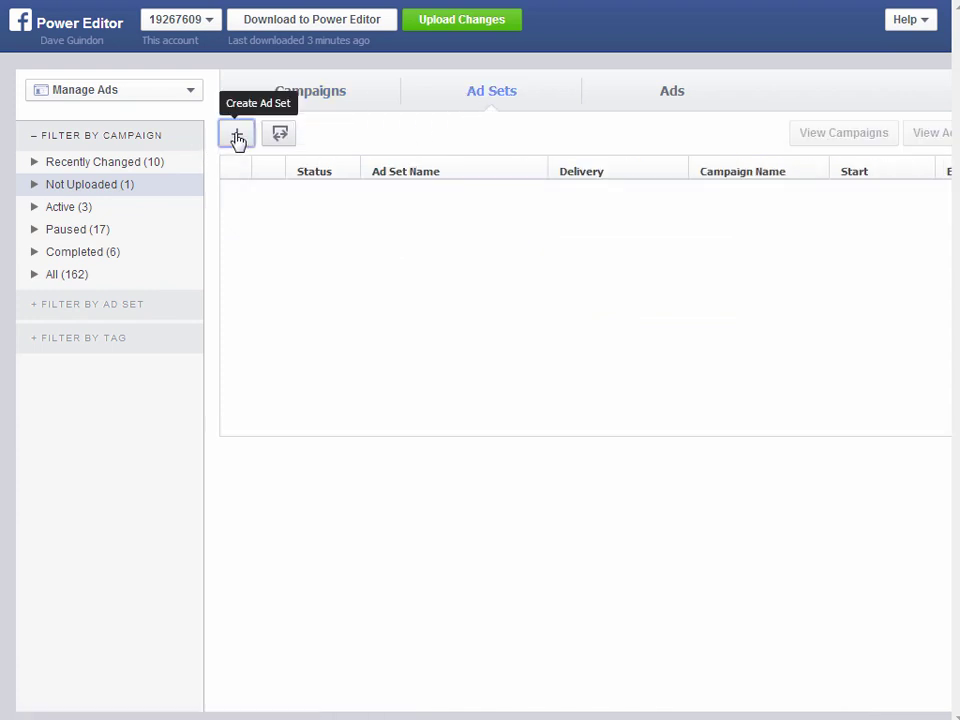
pyautogui.click(460, 394)
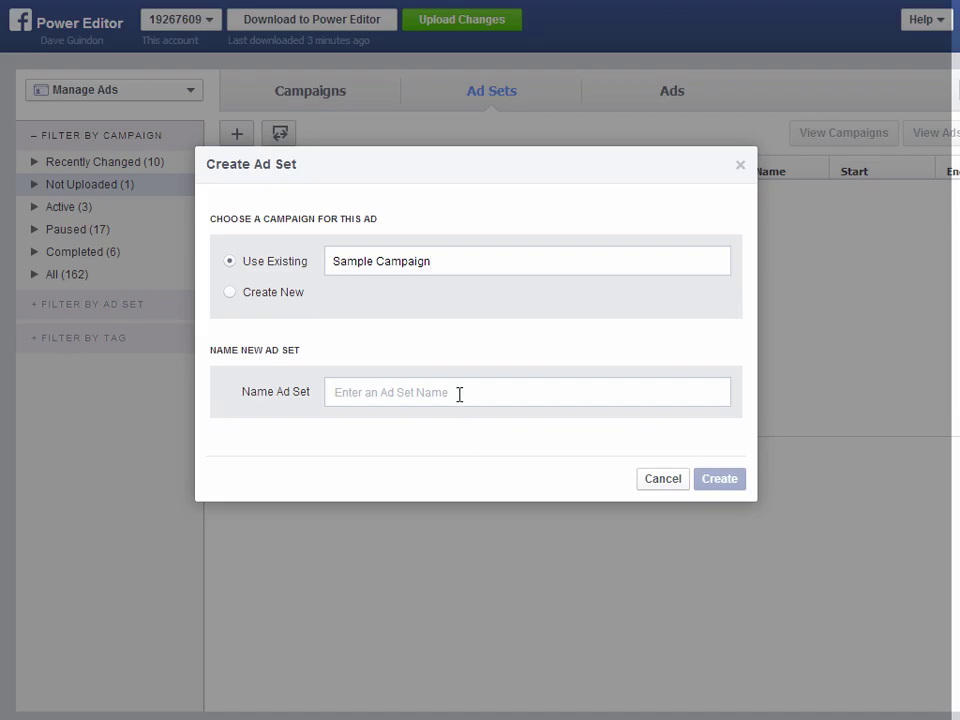
pyautogui.write('set 1')
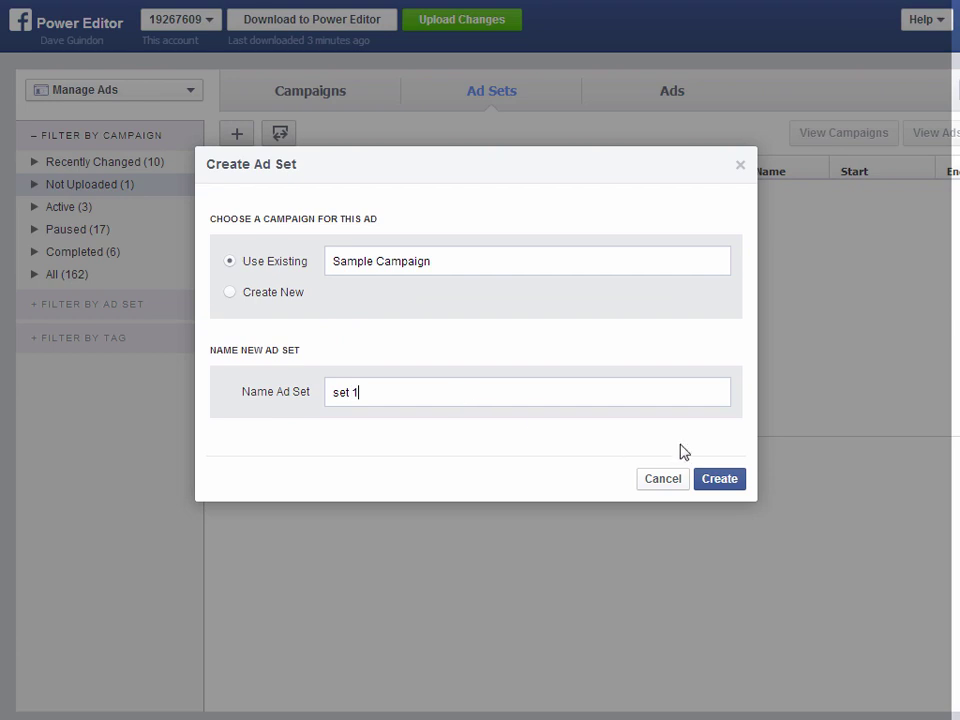
pyautogui.click(719, 479)
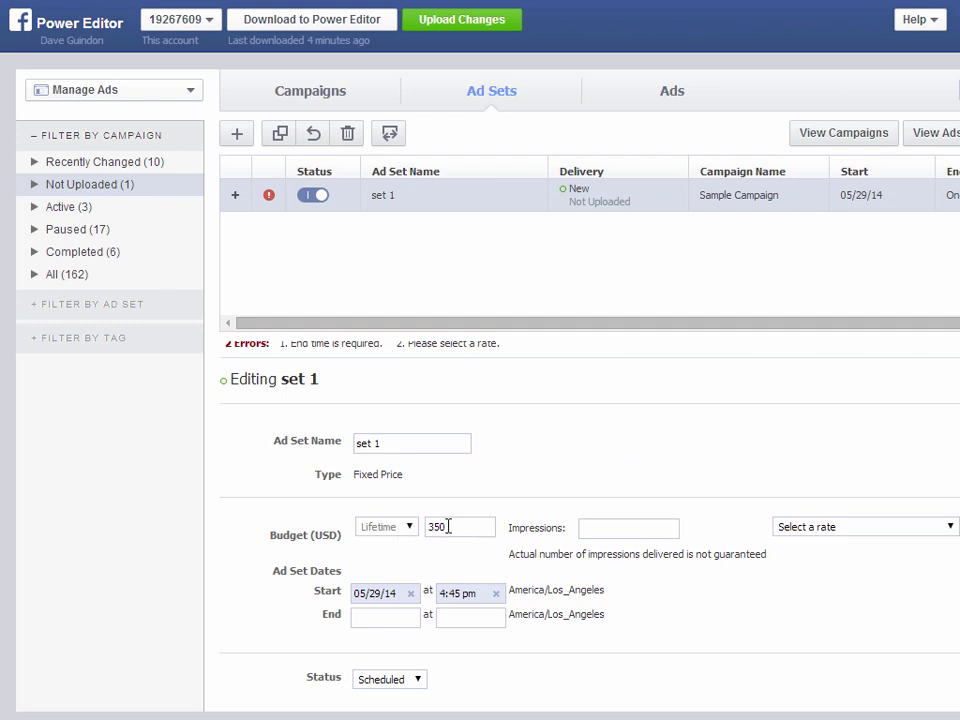
# Set the lifetime budget of ad set "set 1" to 25 USD.
pyautogui.moveTo(447, 525); pyautogui.dragTo(418, 528)
pyautogui.write('25')
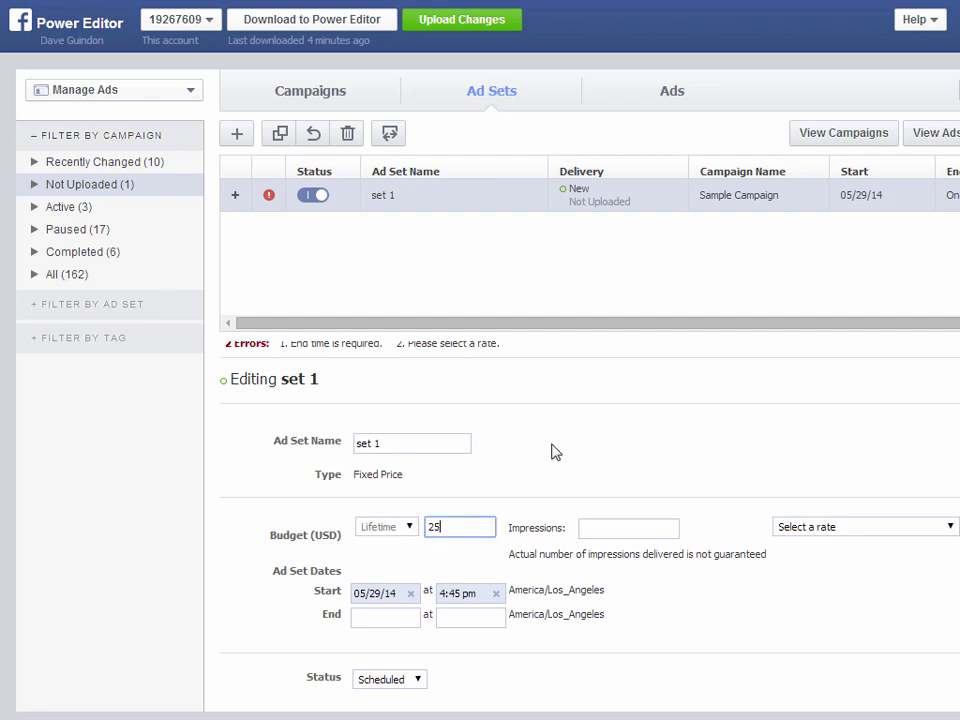
pyautogui.click(714, 594)
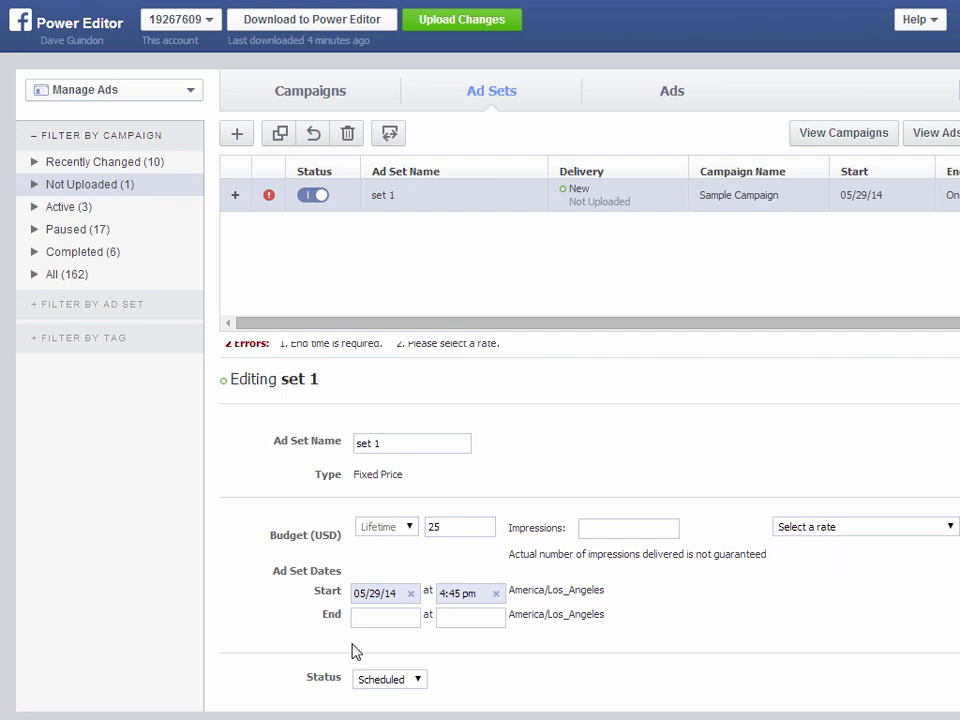
pyautogui.click(887, 530)
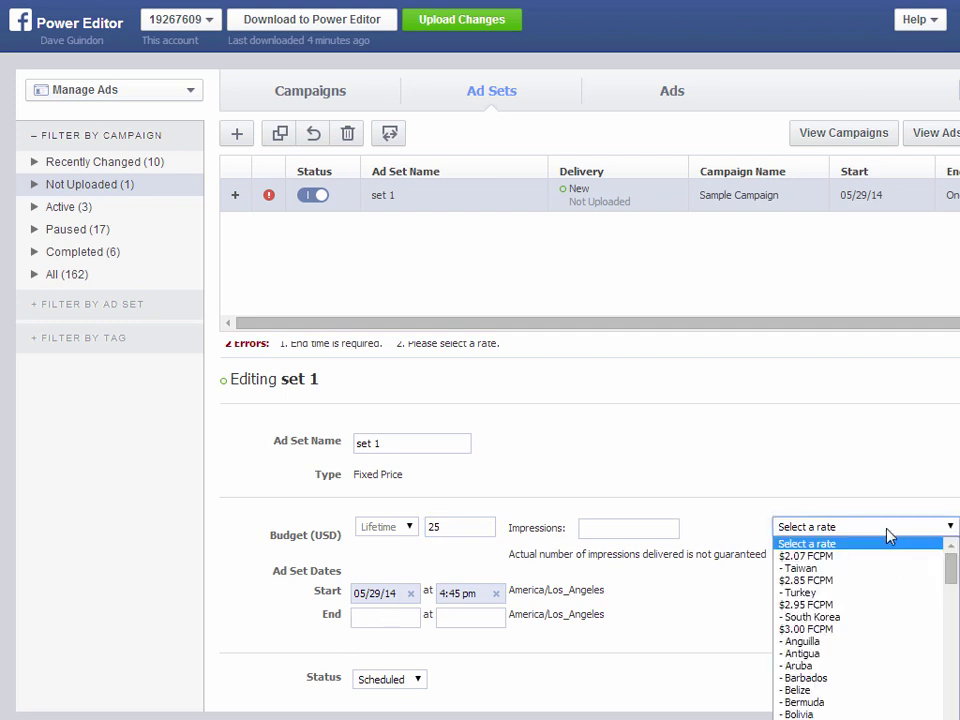
pyautogui.click(888, 530)
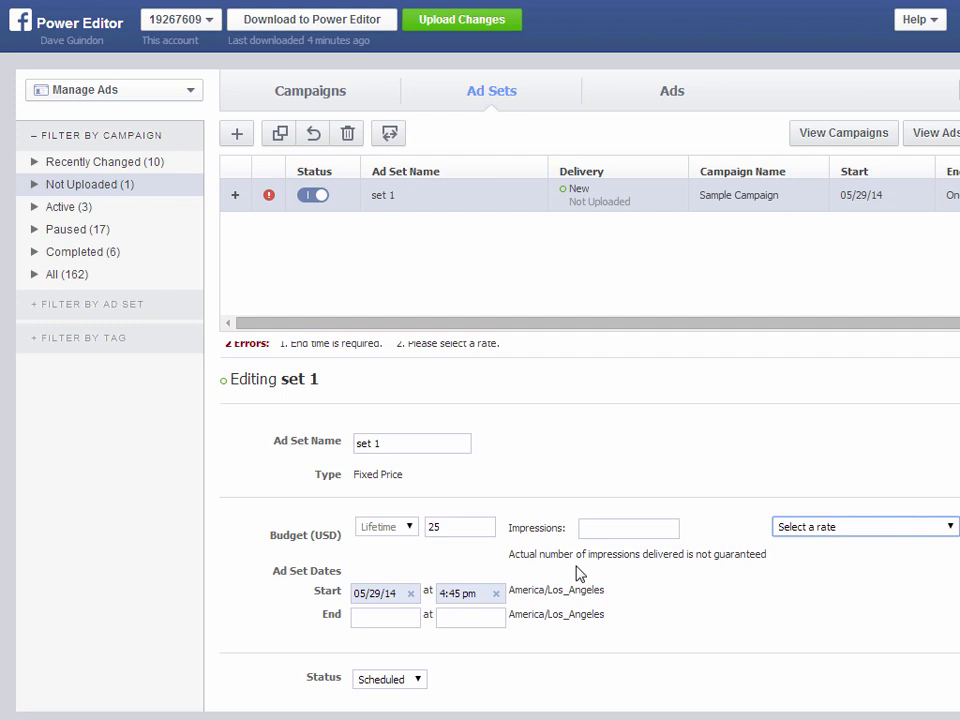
pyautogui.click(824, 620)
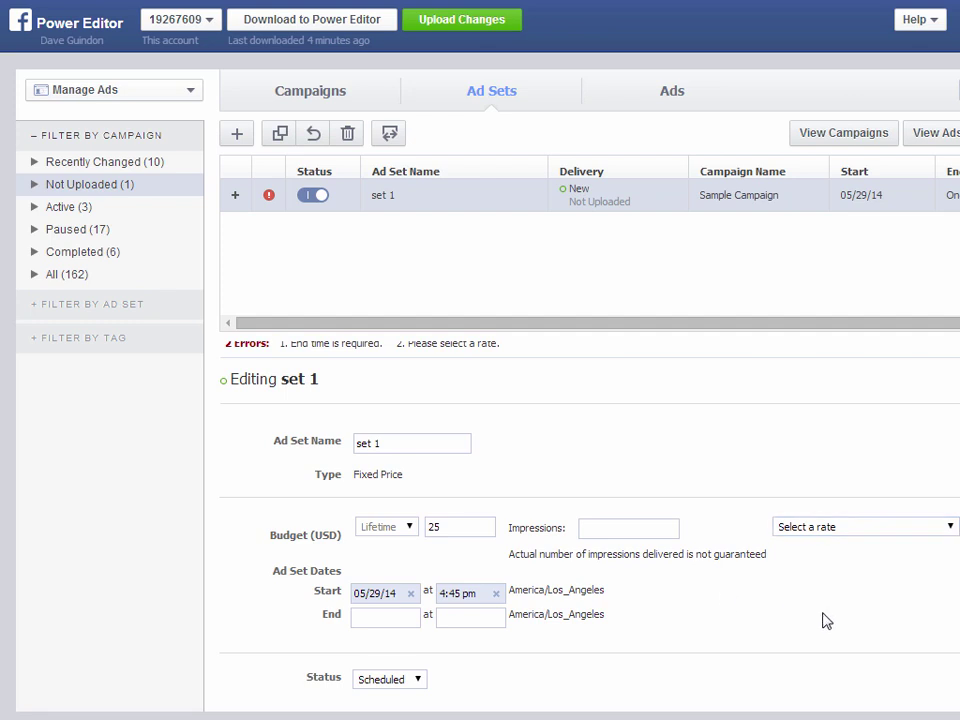
pyautogui.click(420, 679)
pyautogui.click(422, 680)
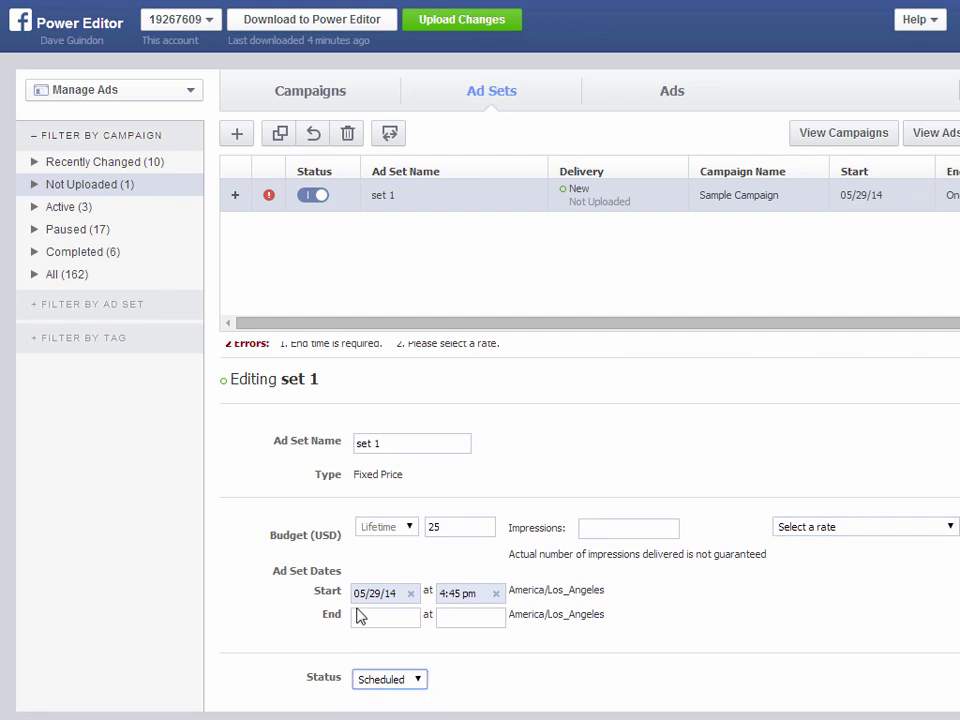
# Copy the ad set's start date, 05/29/14, into its end date.
pyautogui.click(369, 619)
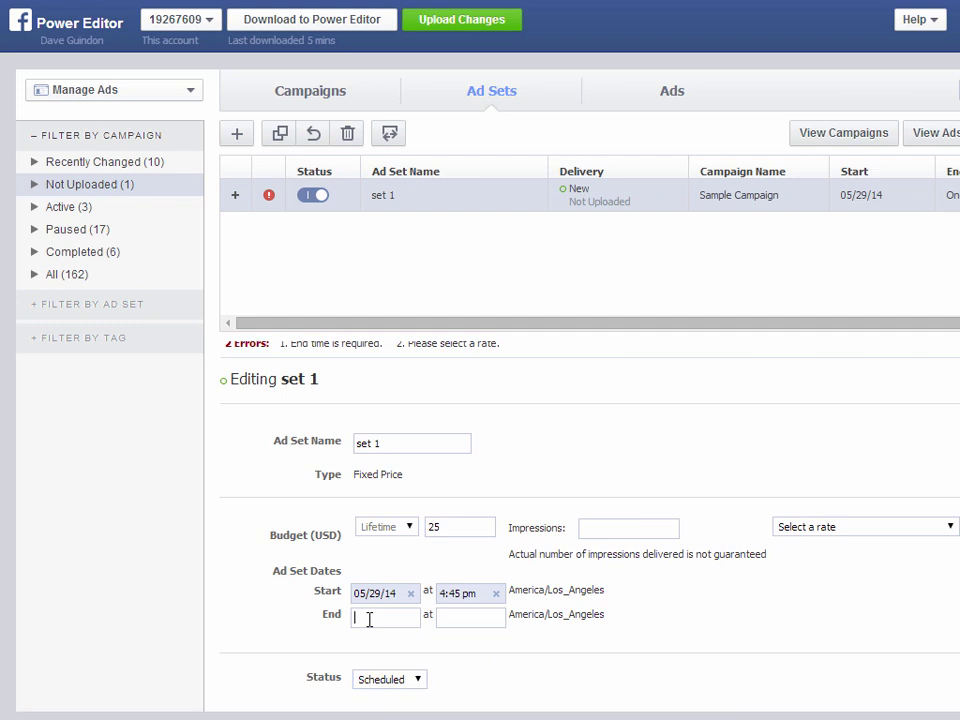
pyautogui.moveTo(398, 594); pyautogui.dragTo(346, 592)
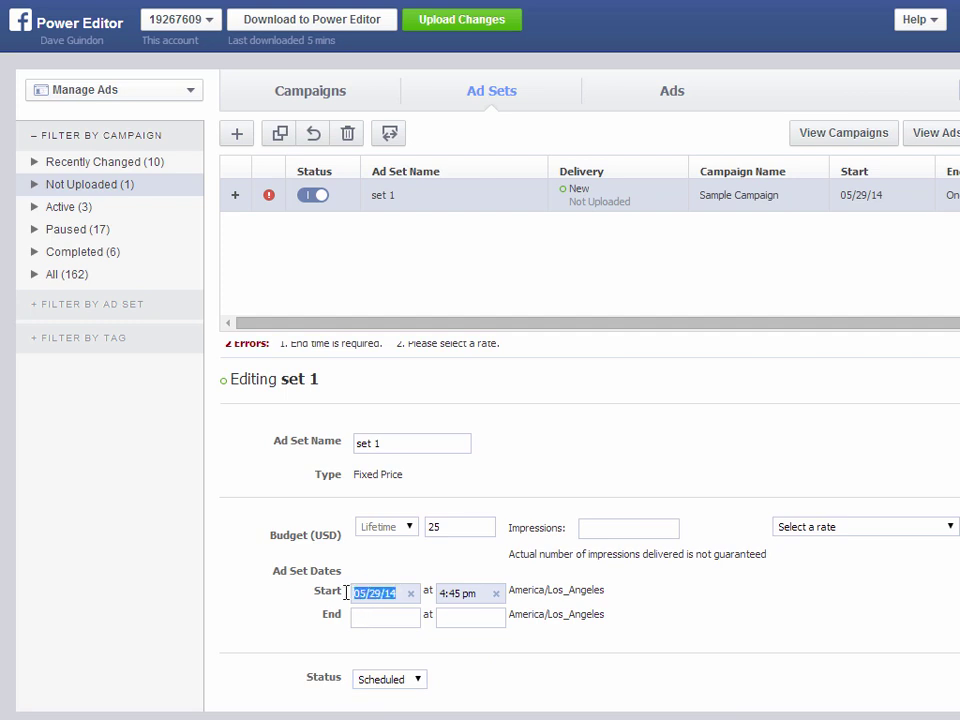
pyautogui.hotkey('ctrl', 'c')
pyautogui.click(377, 615)
pyautogui.hotkey('ctrl', 'v')
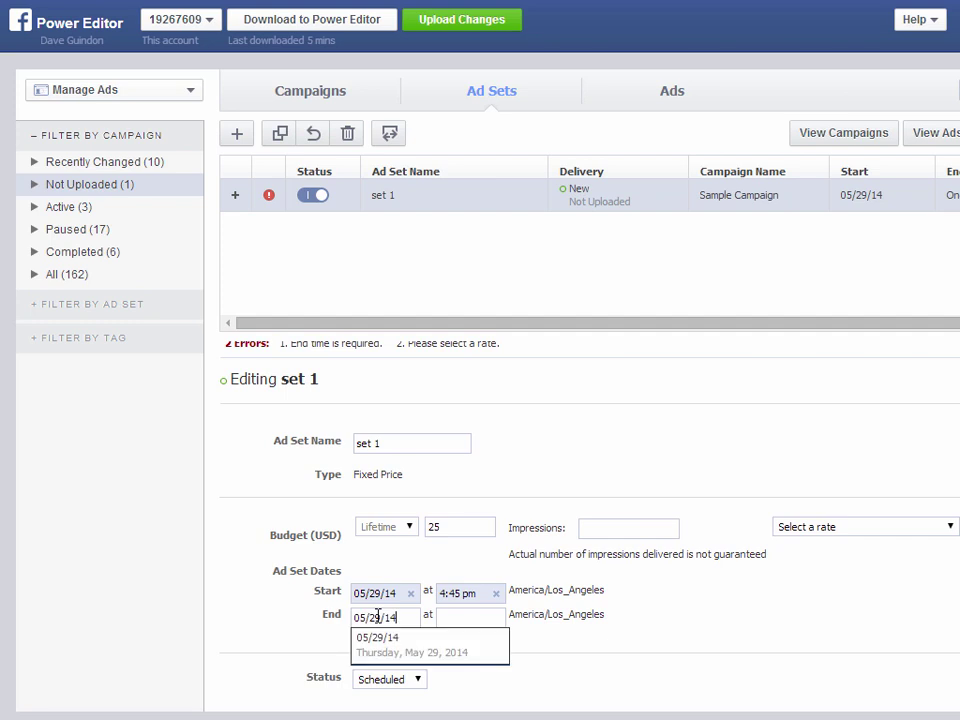
pyautogui.click(623, 630)
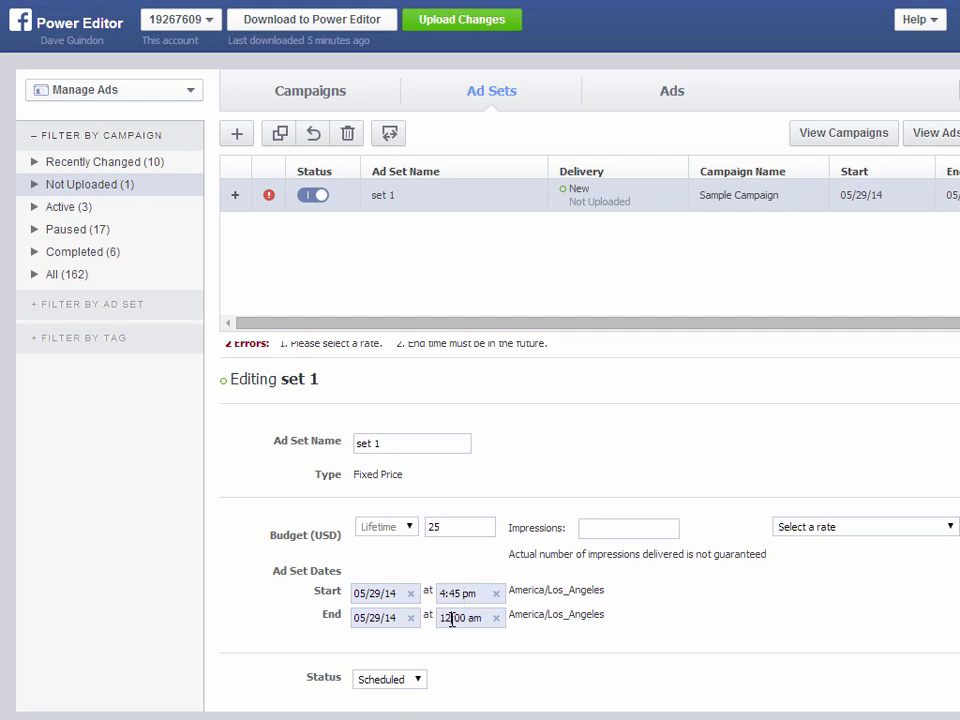
# Set the ad set's end time to 8:00 pm.
pyautogui.moveTo(449, 618); pyautogui.dragTo(441, 620)
pyautogui.write('6')
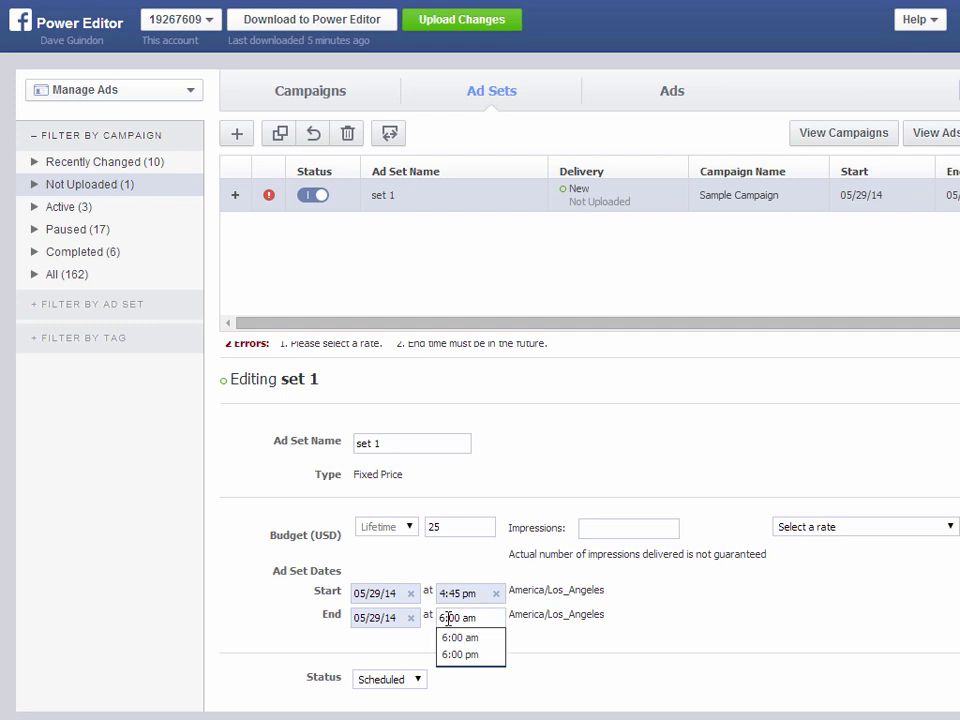
pyautogui.press('BackSpace')
pyautogui.write('7')
pyautogui.press('BackSpace')
pyautogui.press('BackSpace')
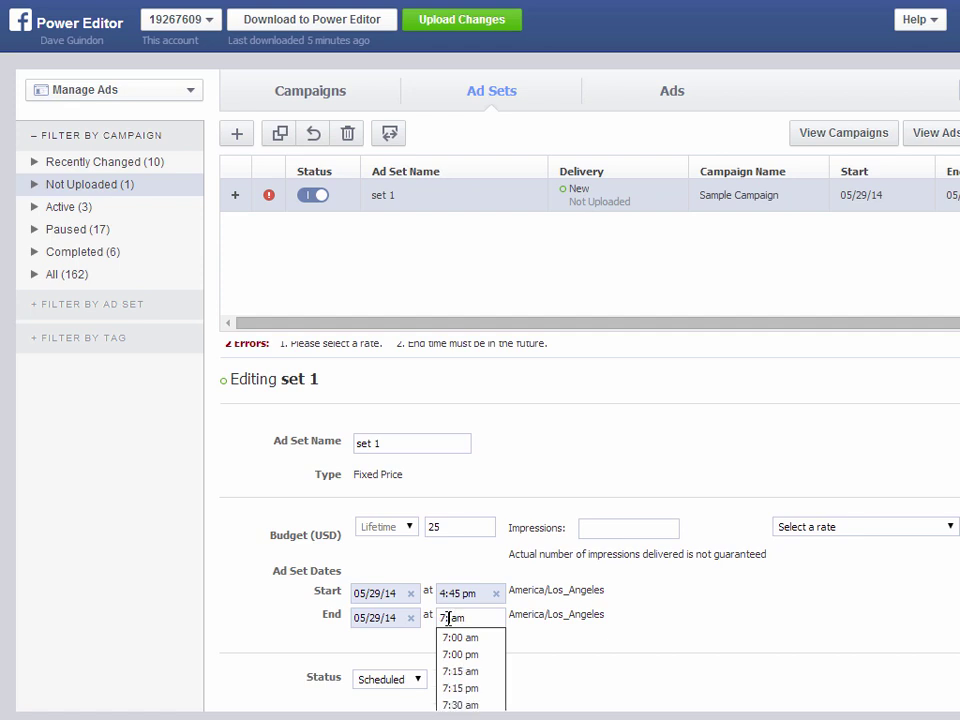
pyautogui.write('00')
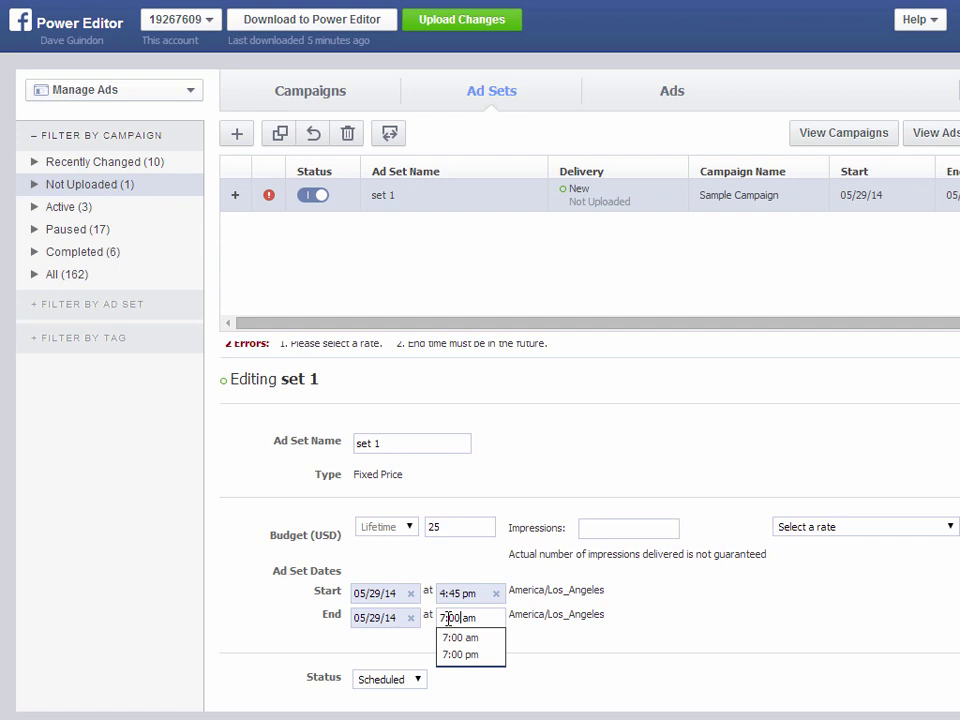
pyautogui.click(448, 618)
pyautogui.press('BackSpace')
pyautogui.write('8')
pyautogui.click(472, 655)
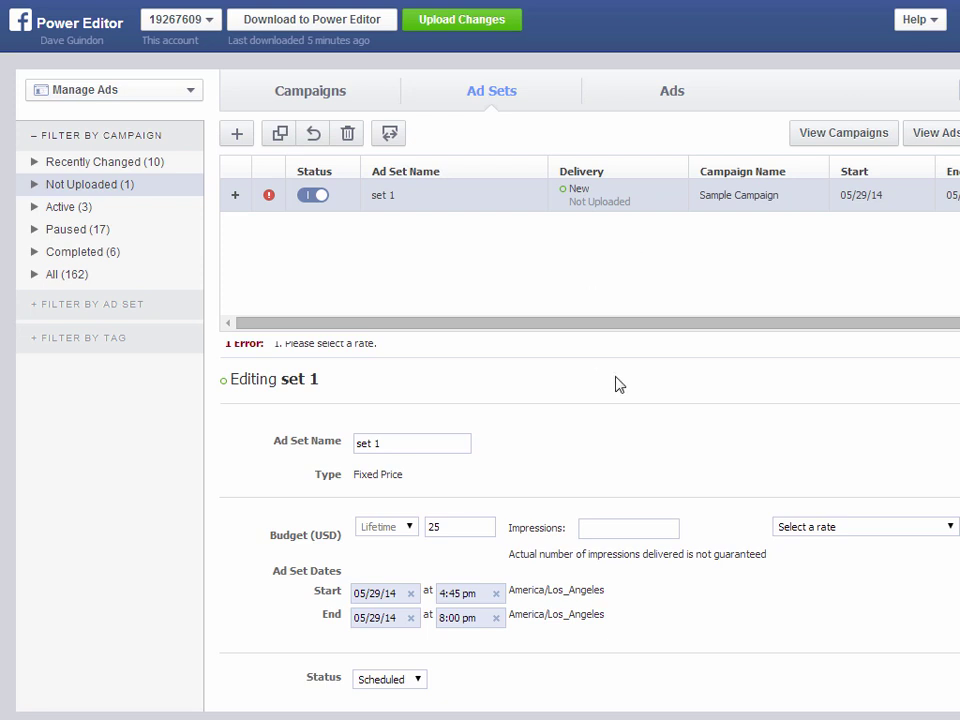
# Create an ad named "ad1" in the existing Sample Campaign and ad set "set 1".
pyautogui.click(663, 105)
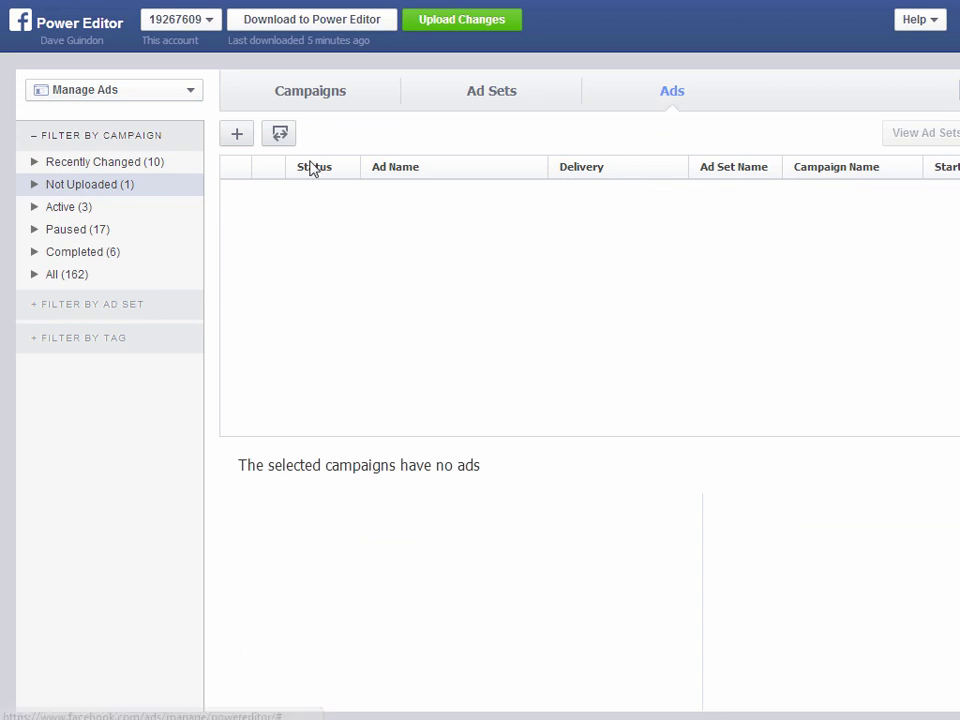
pyautogui.click(238, 138)
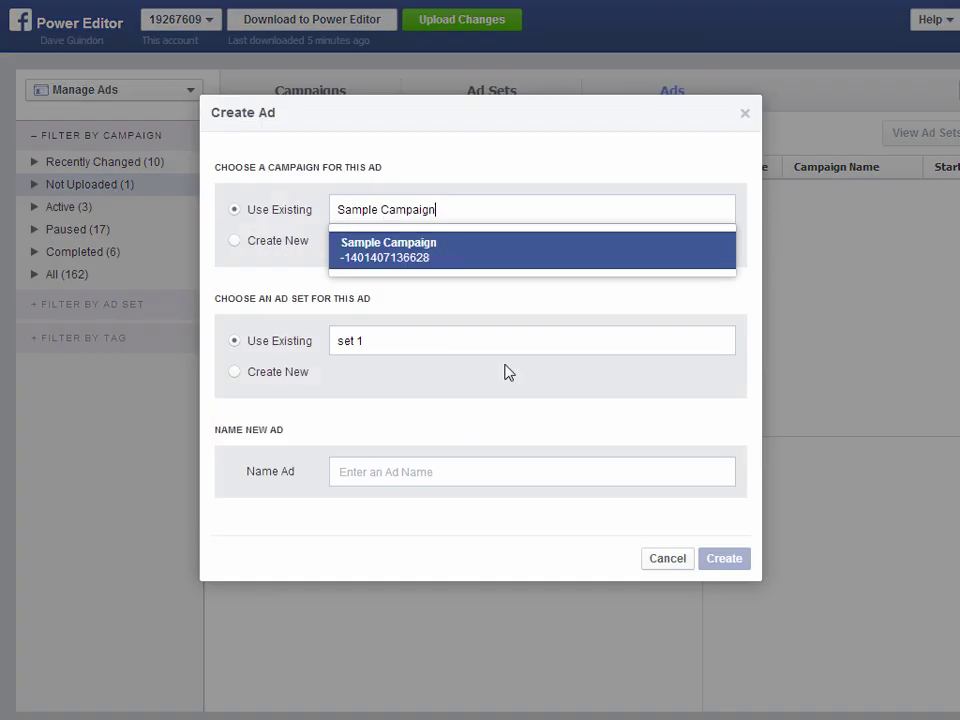
pyautogui.click(408, 468)
pyautogui.write('ad1')
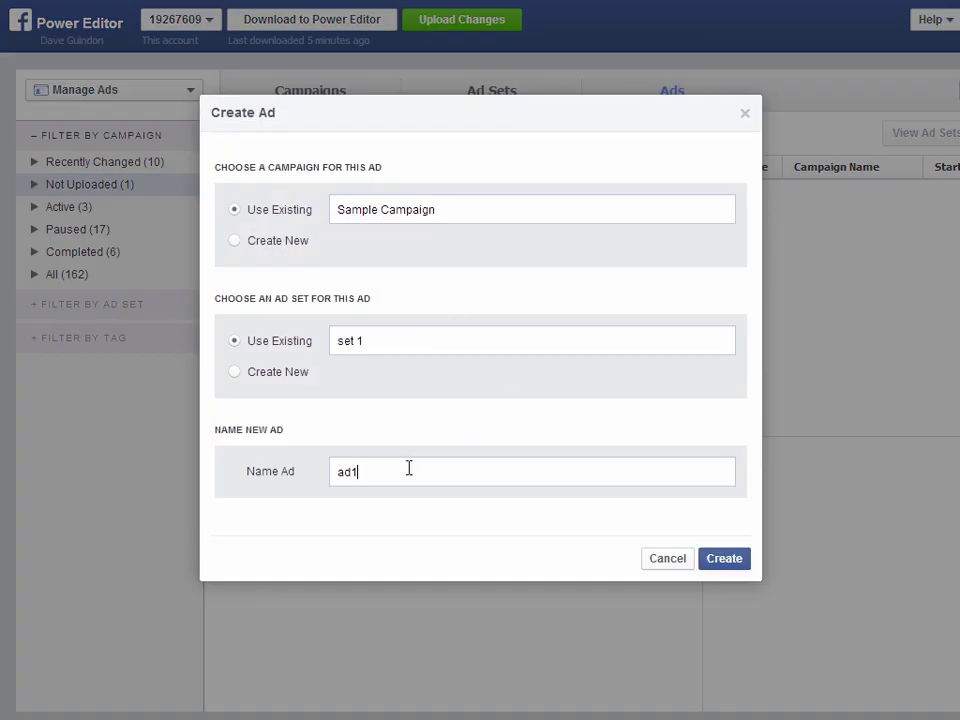
pyautogui.click(714, 564)
# Choose Blackhawk Fans as the Facebook page for ad "ad1".
pyautogui.scroll(-3, 651, 649)
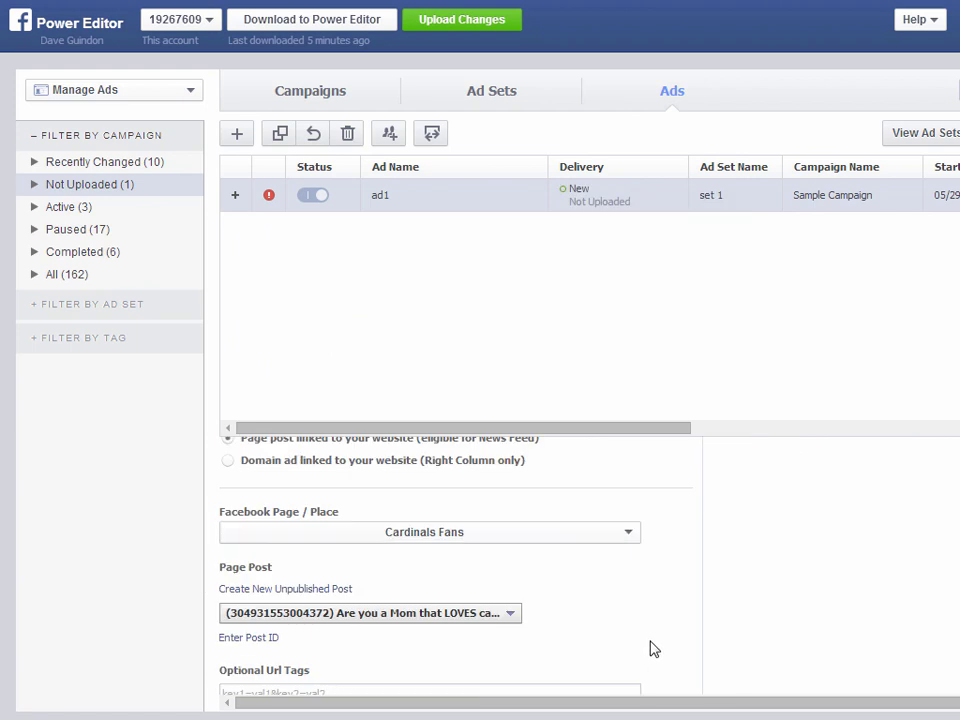
pyautogui.click(624, 534)
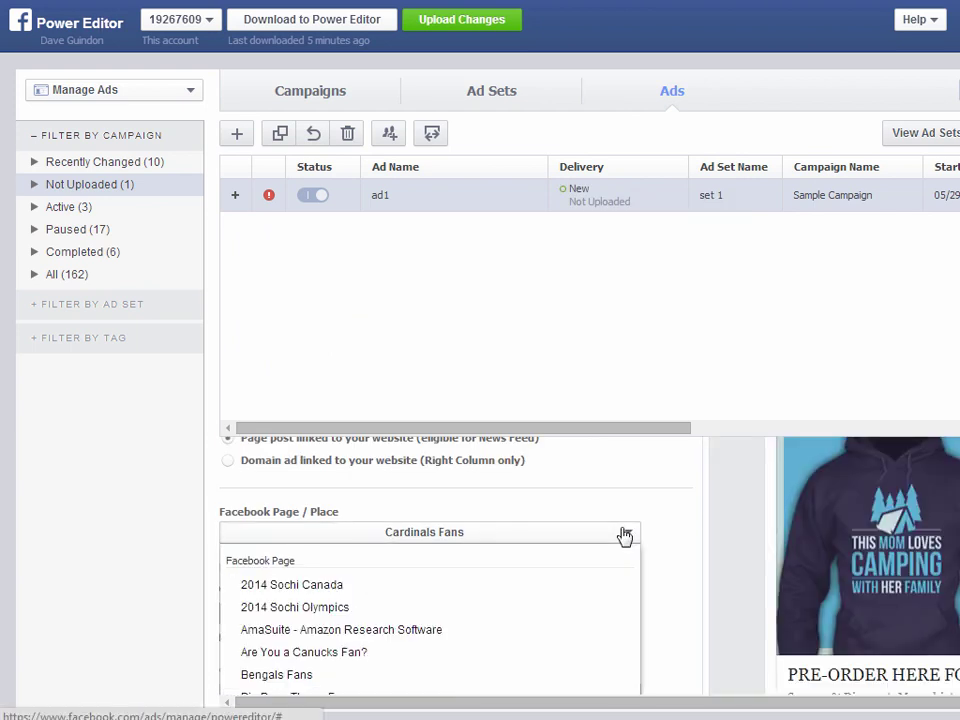
pyautogui.scroll(-3, 605, 575)
pyautogui.scroll(-5, 605, 580)
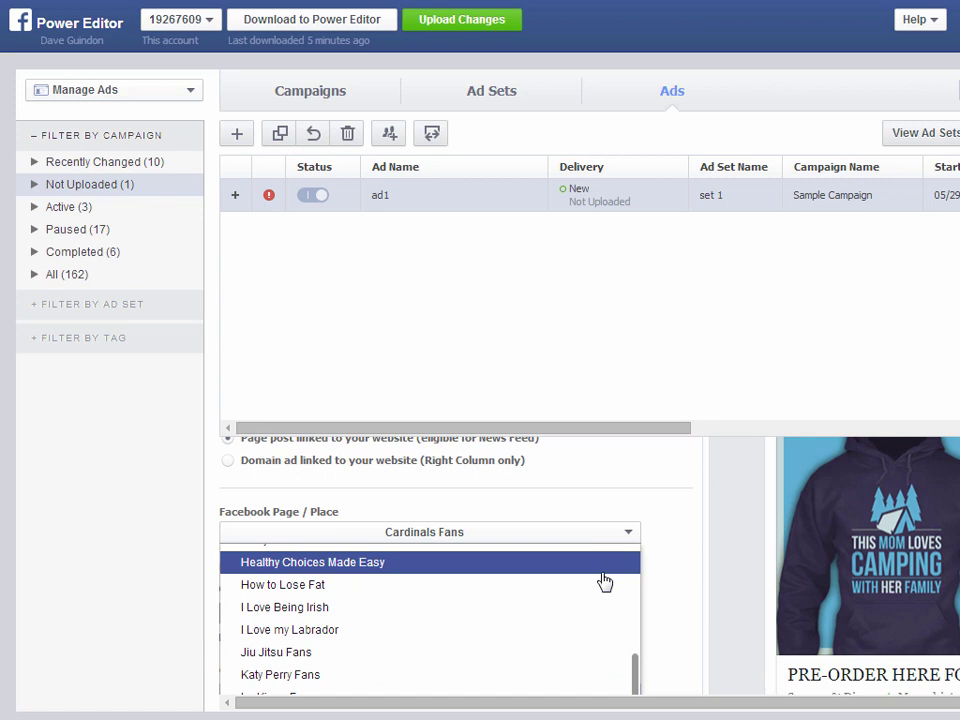
pyautogui.scroll(-4, 605, 582)
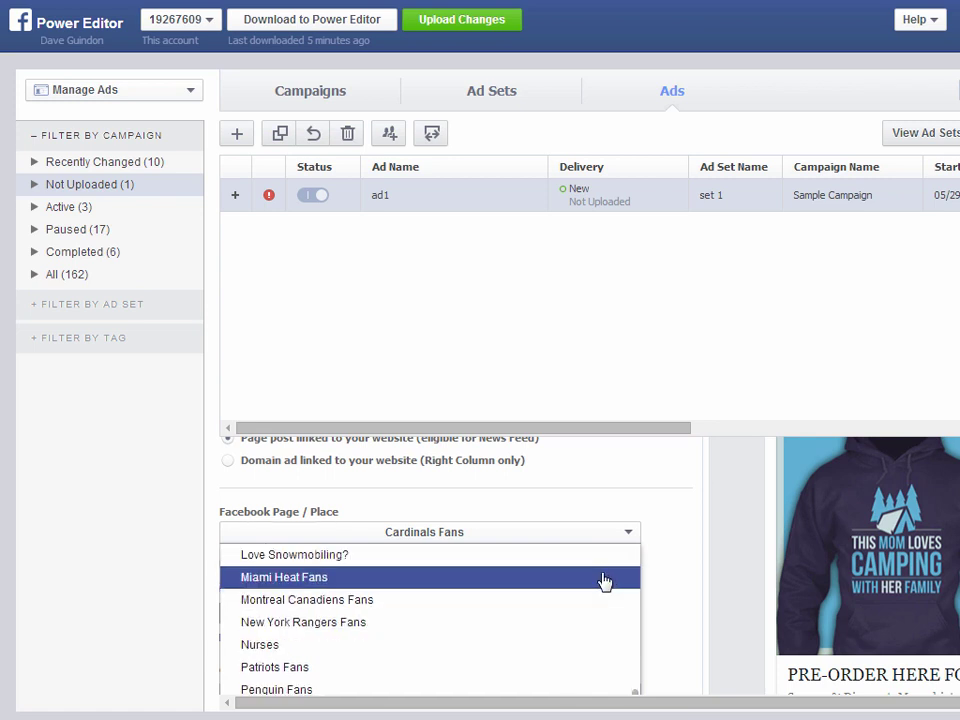
pyautogui.scroll(-6, 605, 581)
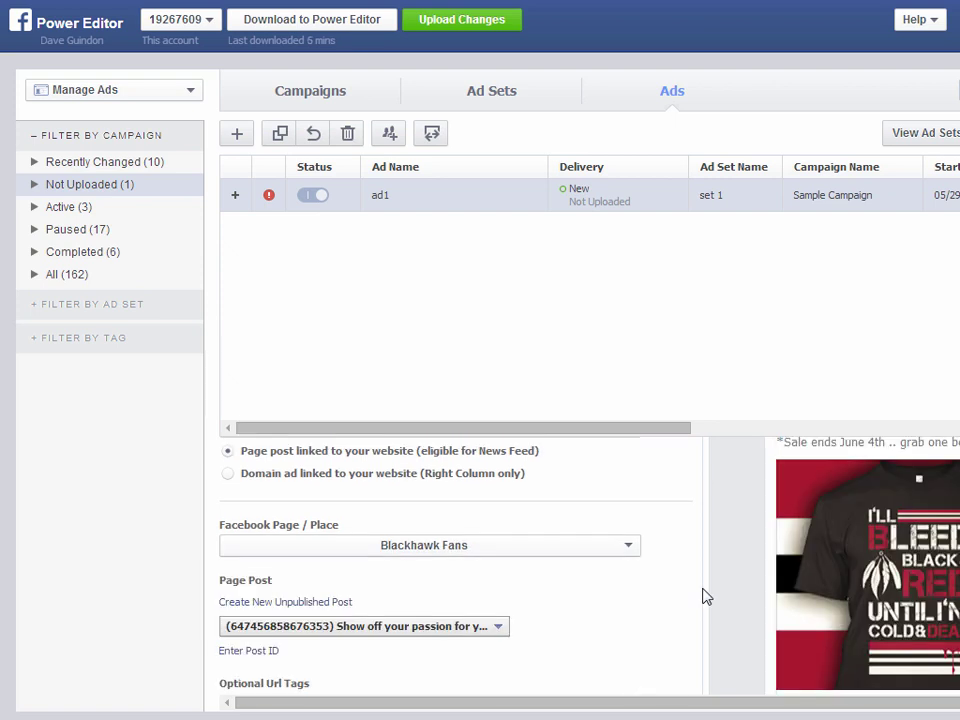
pyautogui.scroll(-2, 704, 595)
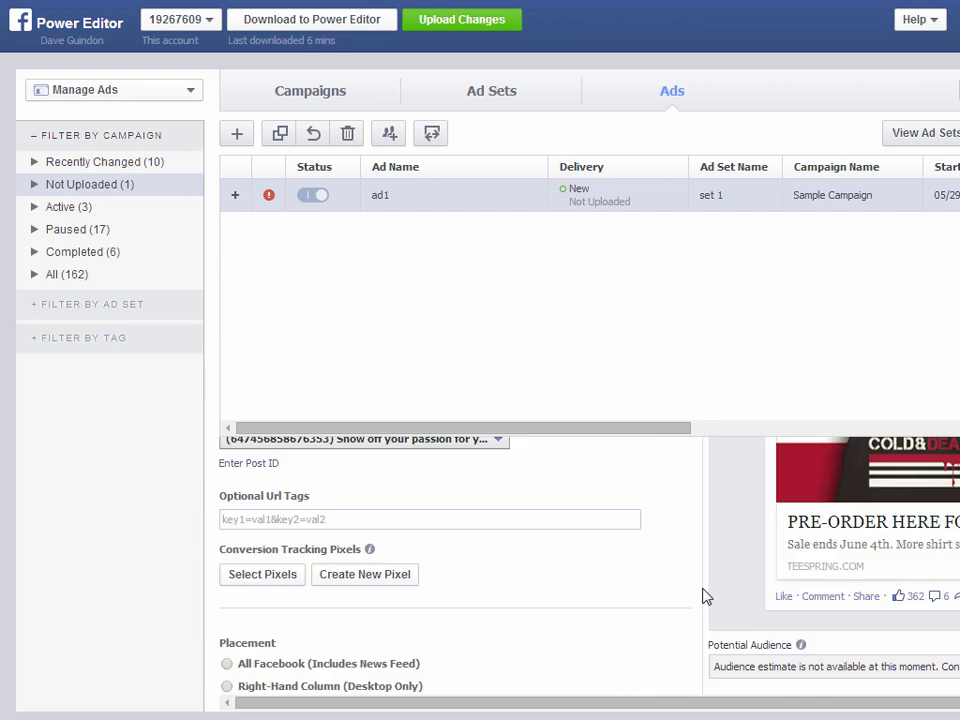
pyautogui.scroll(2, 704, 595)
pyautogui.moveTo(503, 706); pyautogui.dragTo(427, 703)
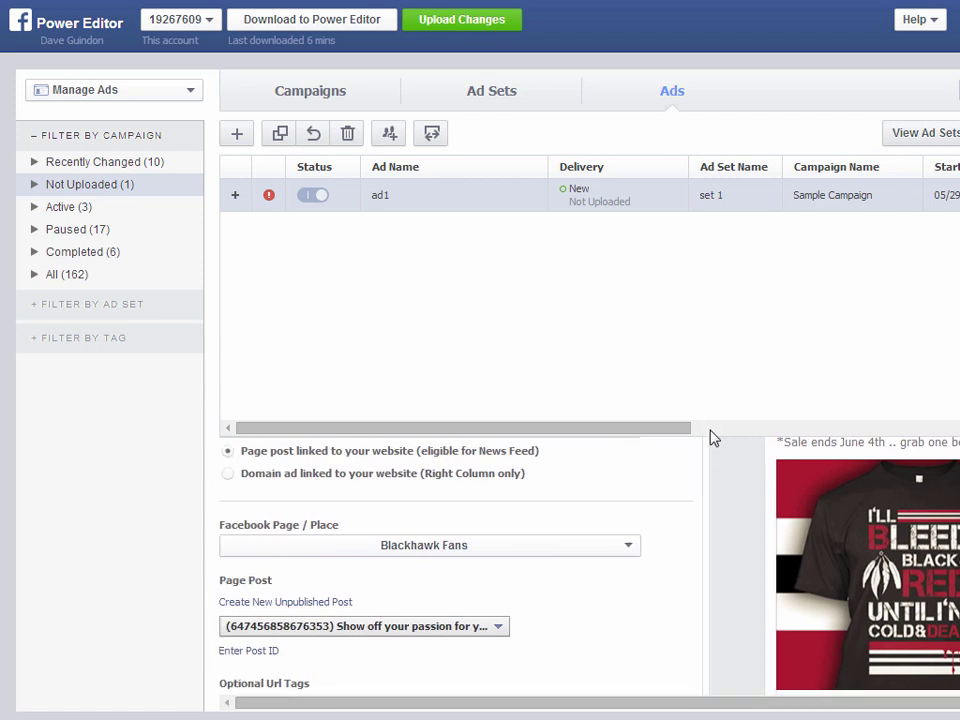
# Enlarge the editing area for ad "ad1" and review its objective, page post, URL tags and tracking pixel settings.
pyautogui.moveTo(710, 434); pyautogui.dragTo(718, 272)
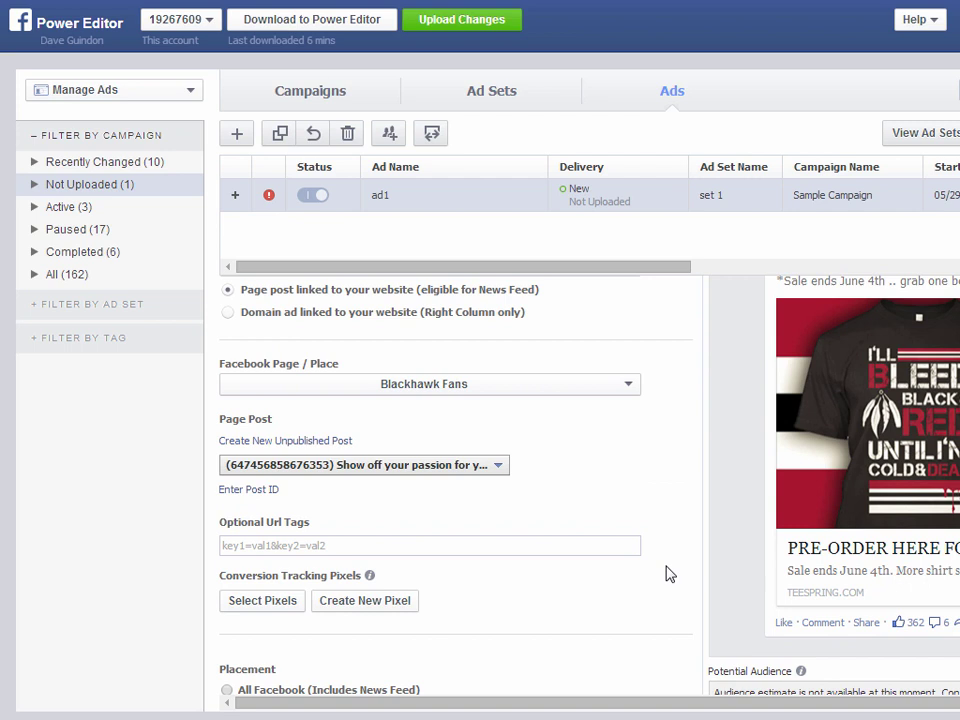
pyautogui.scroll(-2, 677, 585)
pyautogui.scroll(3, 590, 625)
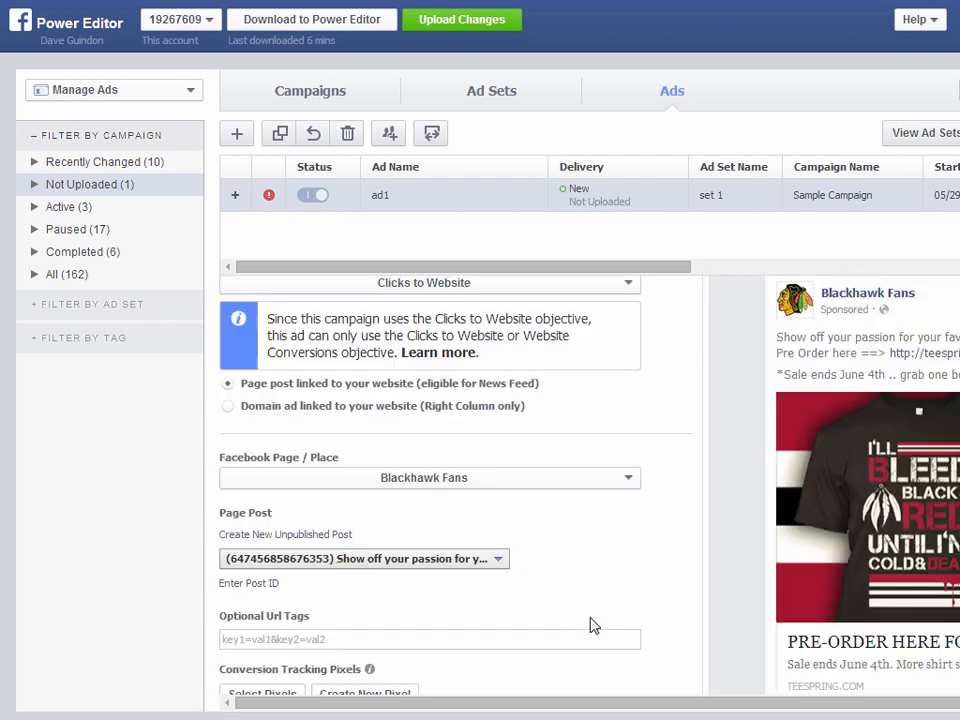
pyautogui.scroll(3, 560, 600)
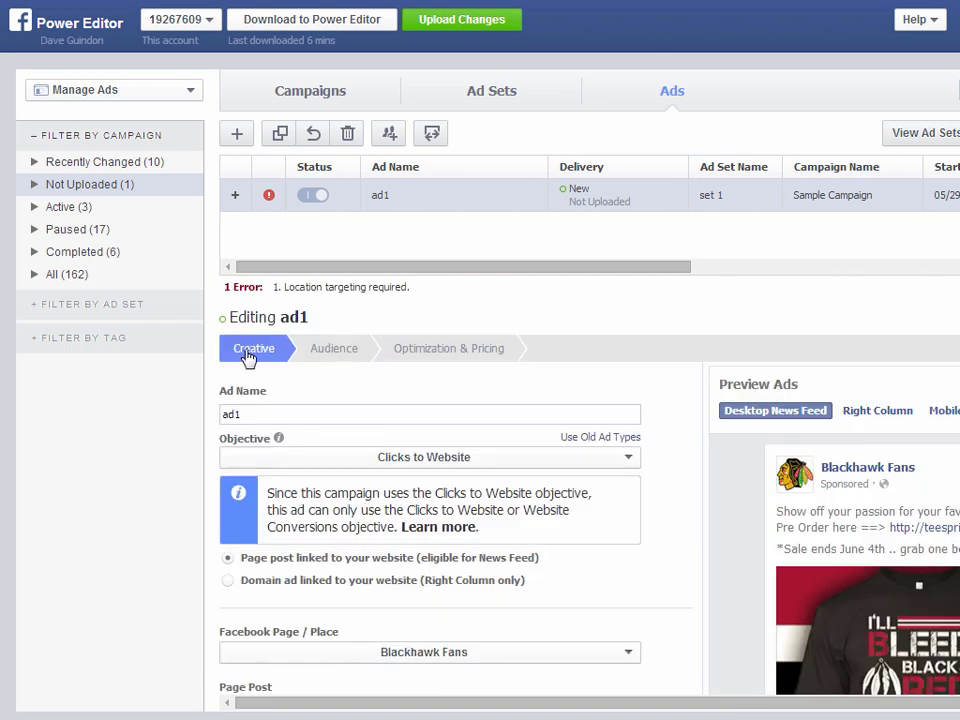
pyautogui.scroll(-1, 628, 581)
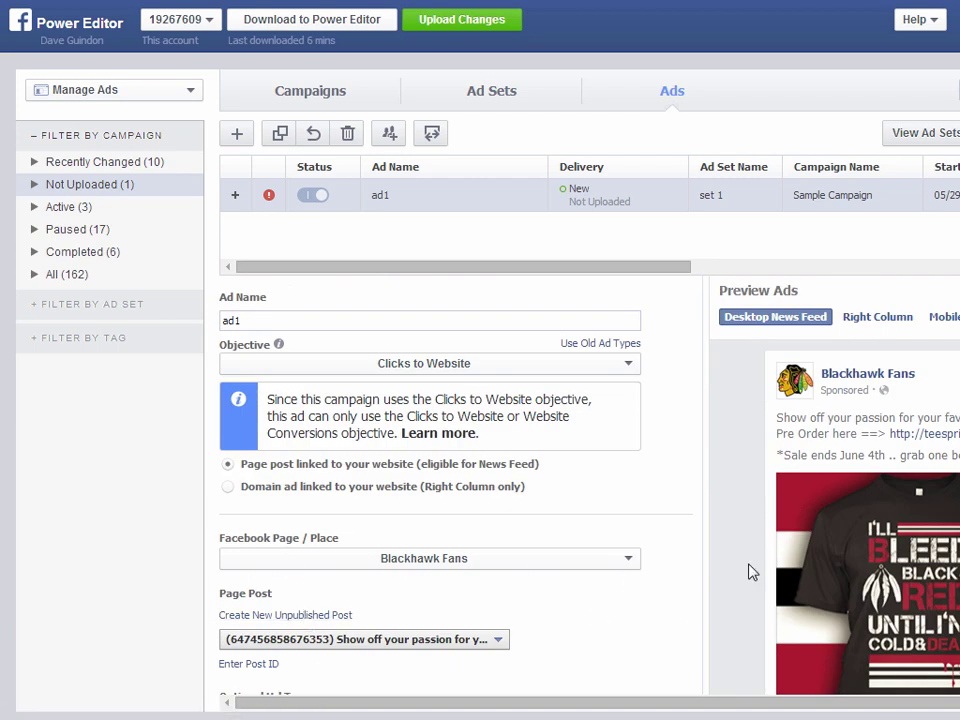
pyautogui.scroll(1, 600, 562)
# Examine the audience and the optimization and pricing options of ad "ad1", and return to its creative settings.
pyautogui.click(310, 358)
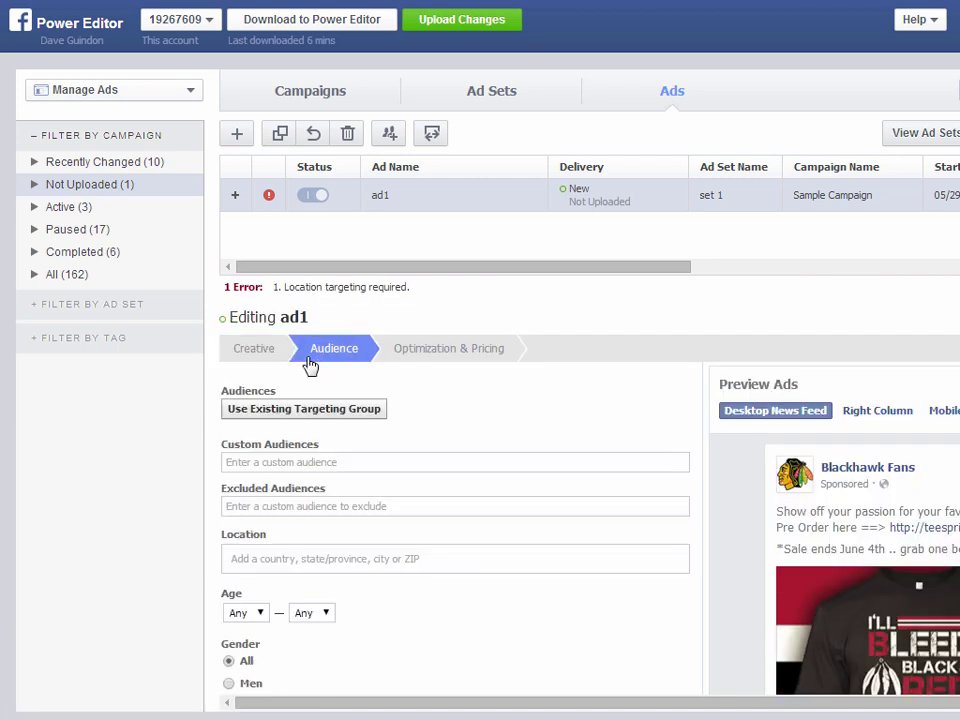
pyautogui.click(444, 350)
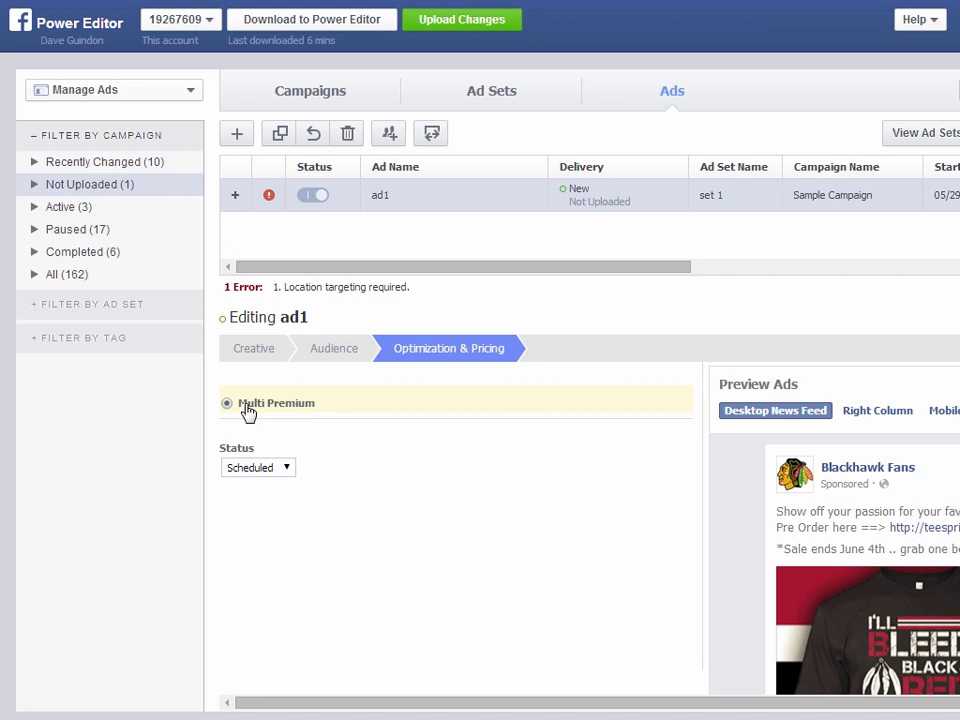
pyautogui.scroll(-1, 508, 478)
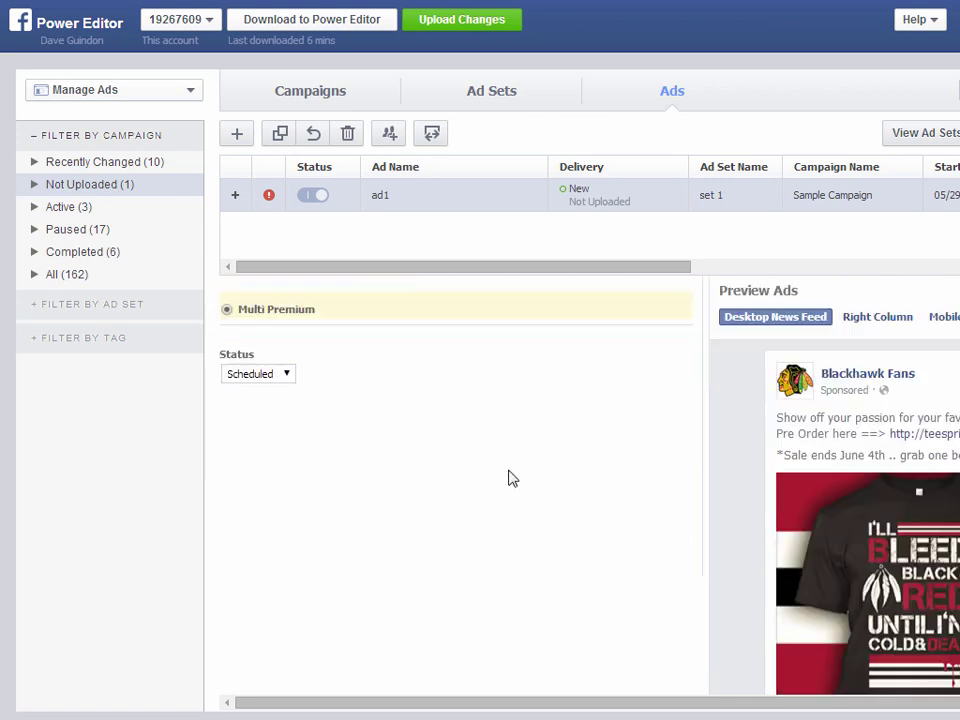
pyautogui.scroll(-2, 508, 478)
pyautogui.scroll(3, 510, 482)
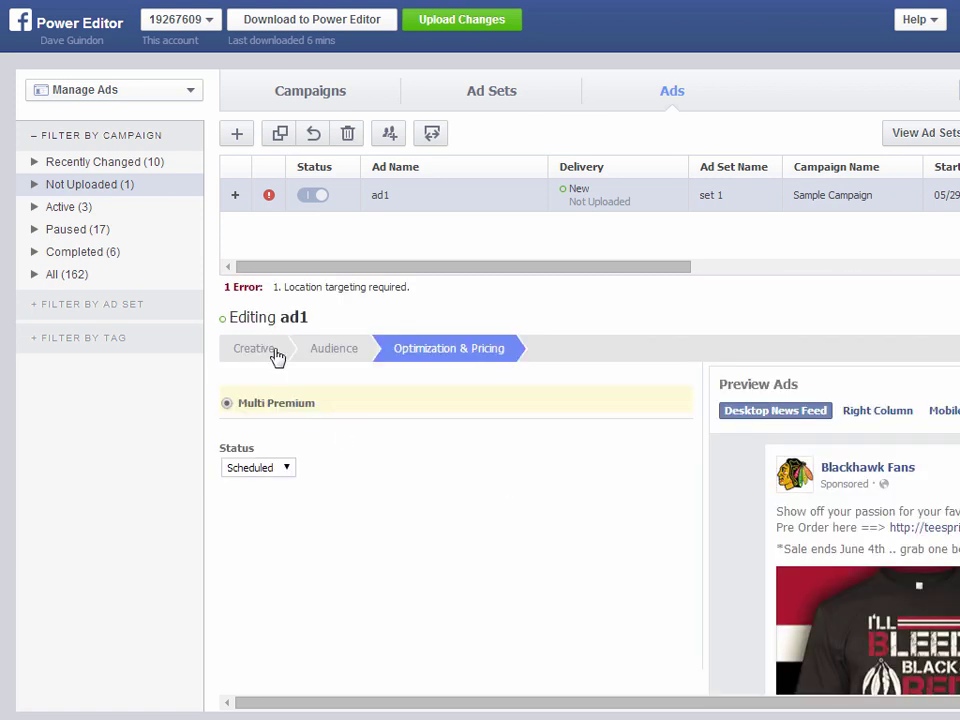
pyautogui.click(330, 356)
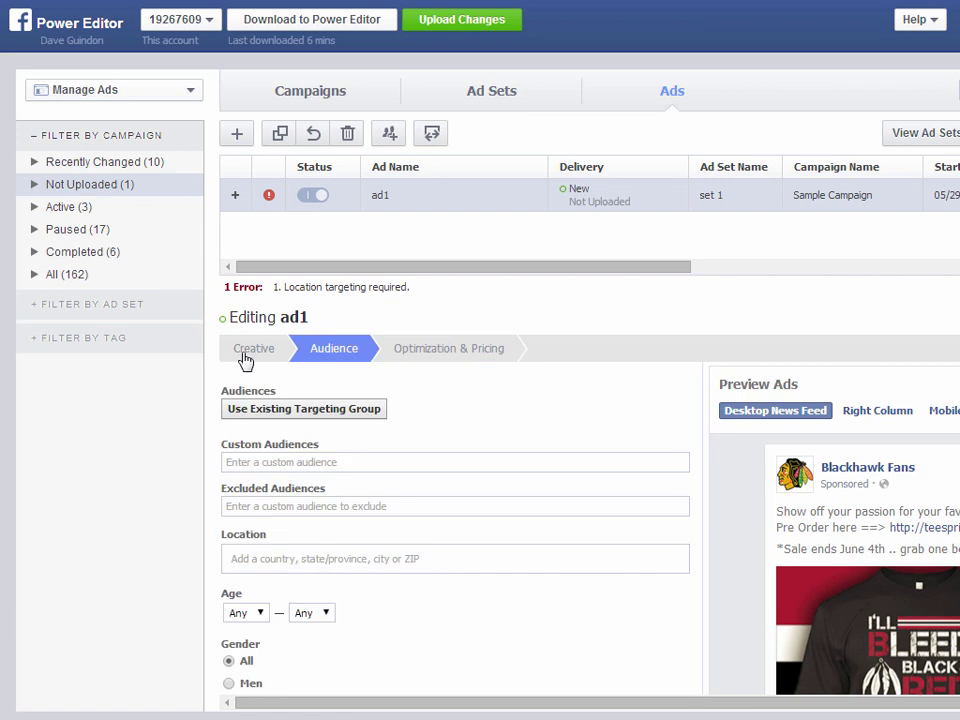
pyautogui.click(251, 358)
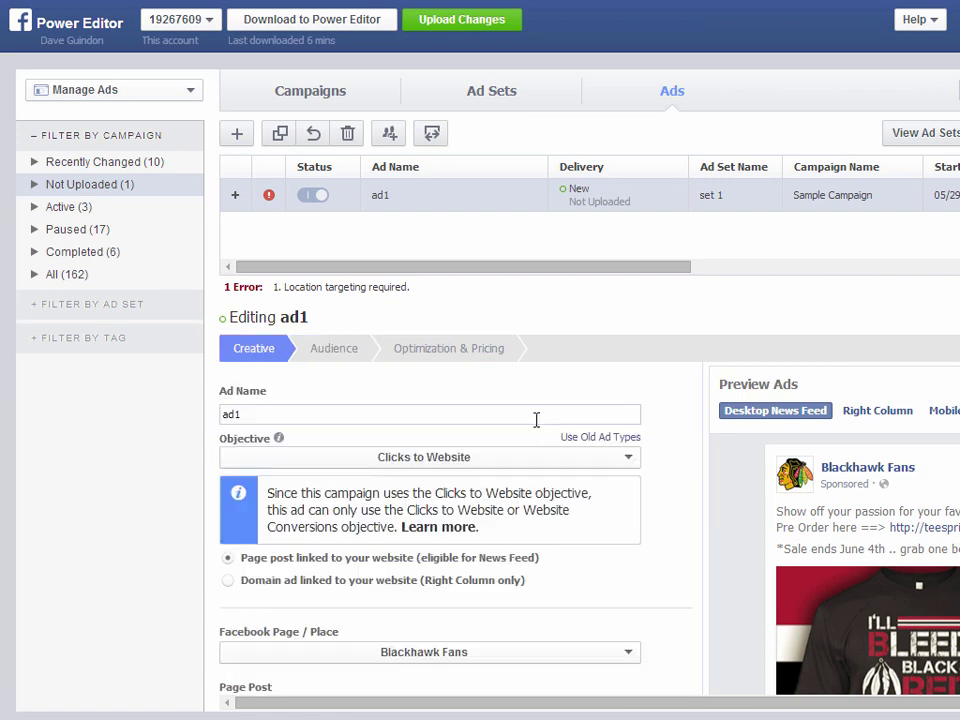
# Set the audience location of ad "ad1" to United States.
pyautogui.click(354, 350)
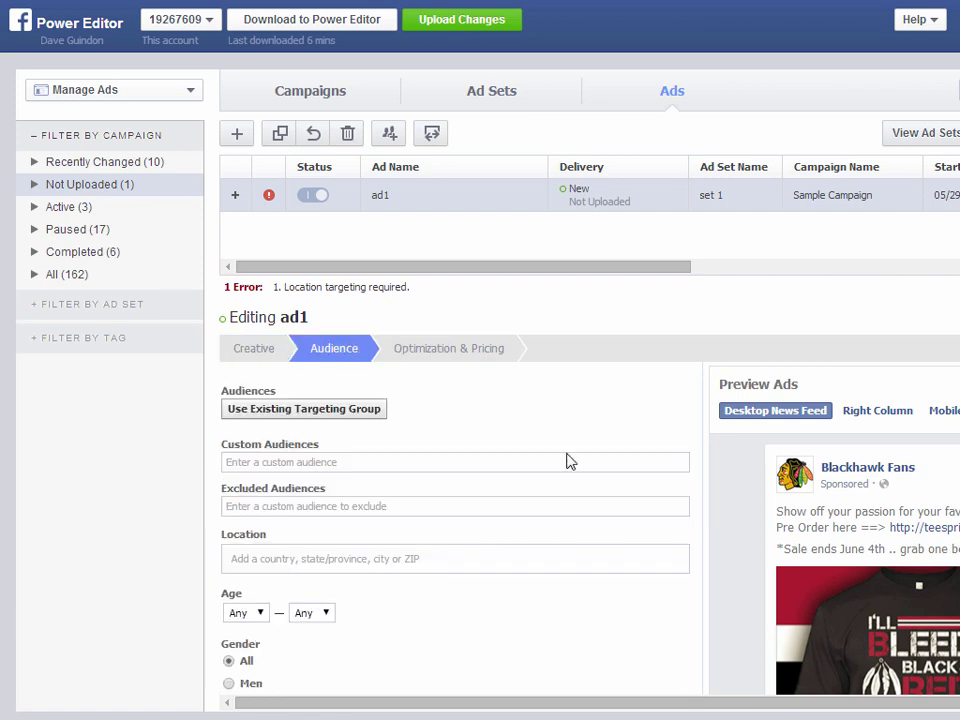
pyautogui.scroll(-2, 568, 461)
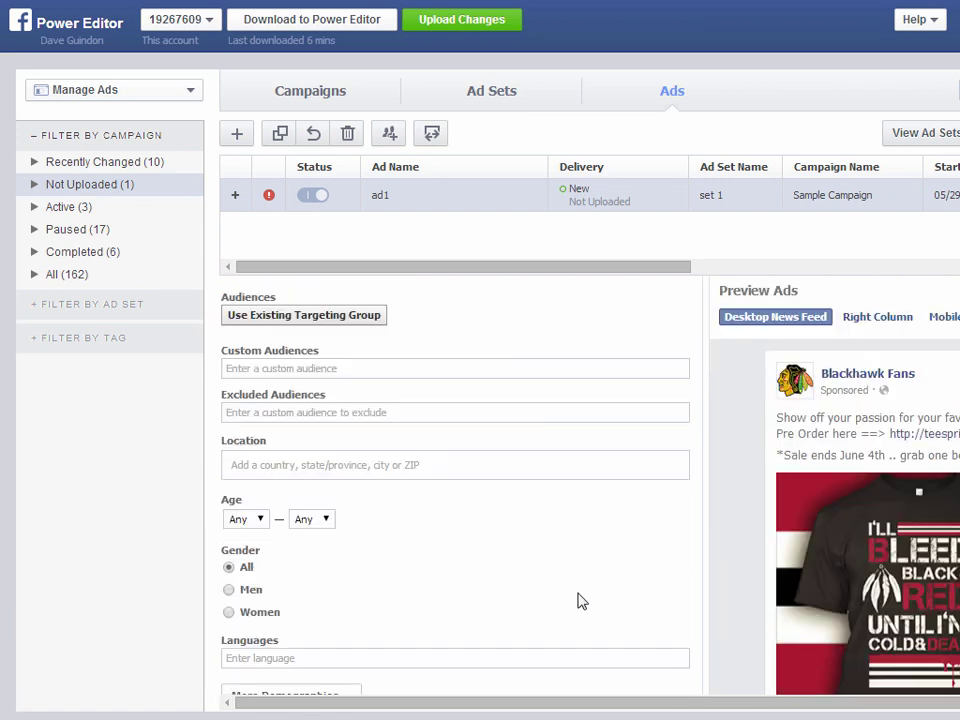
pyautogui.click(414, 465)
pyautogui.write('unit')
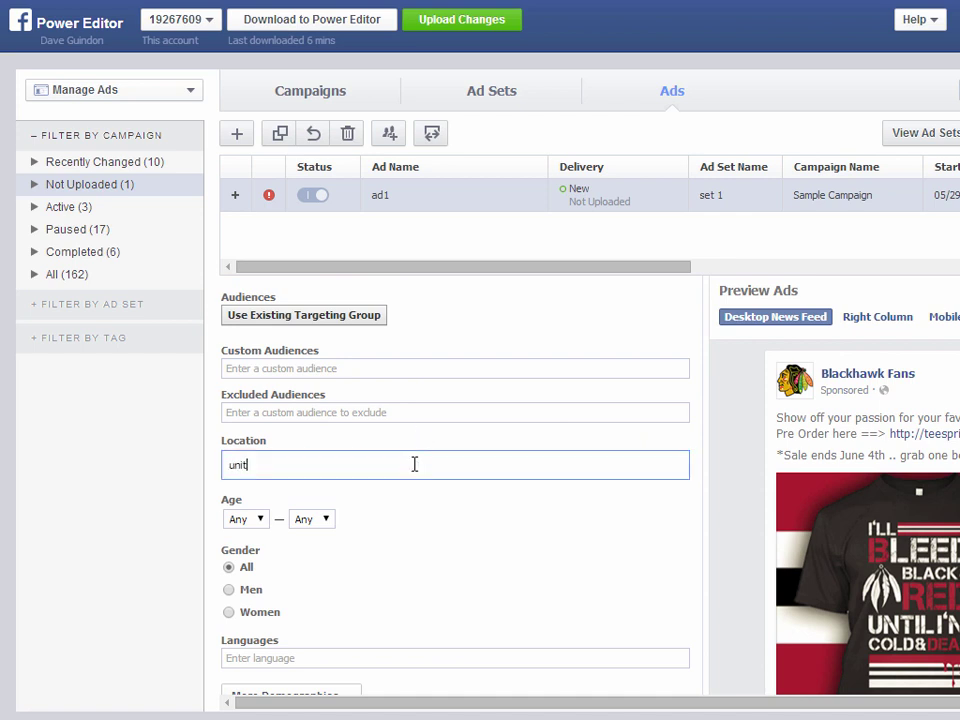
pyautogui.click(403, 495)
# Limit the ad's audience to ages 20 to 59 and the gender Men.
pyautogui.click(252, 540)
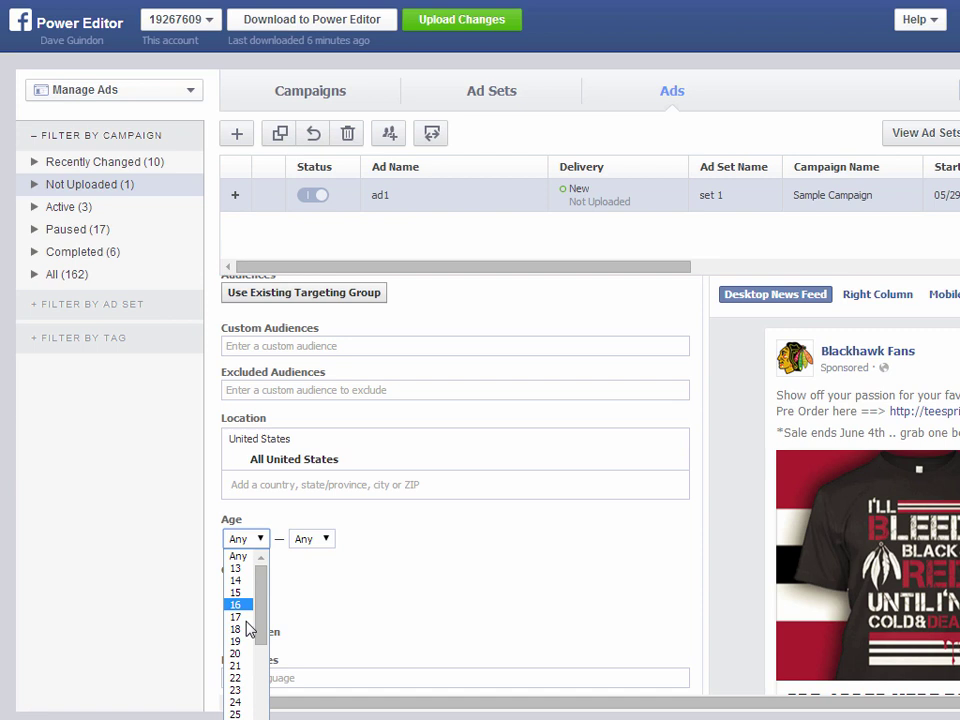
pyautogui.click(240, 654)
pyautogui.click(311, 539)
pyautogui.scroll(-10, 309, 682)
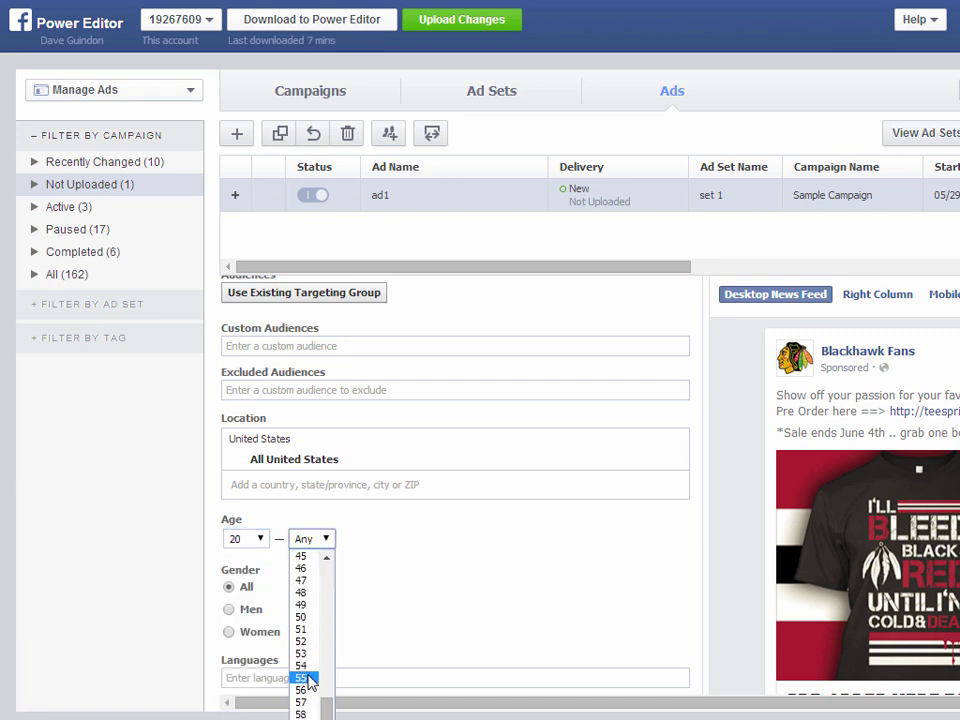
pyautogui.scroll(-1, 309, 682)
pyautogui.click(301, 702)
pyautogui.click(228, 609)
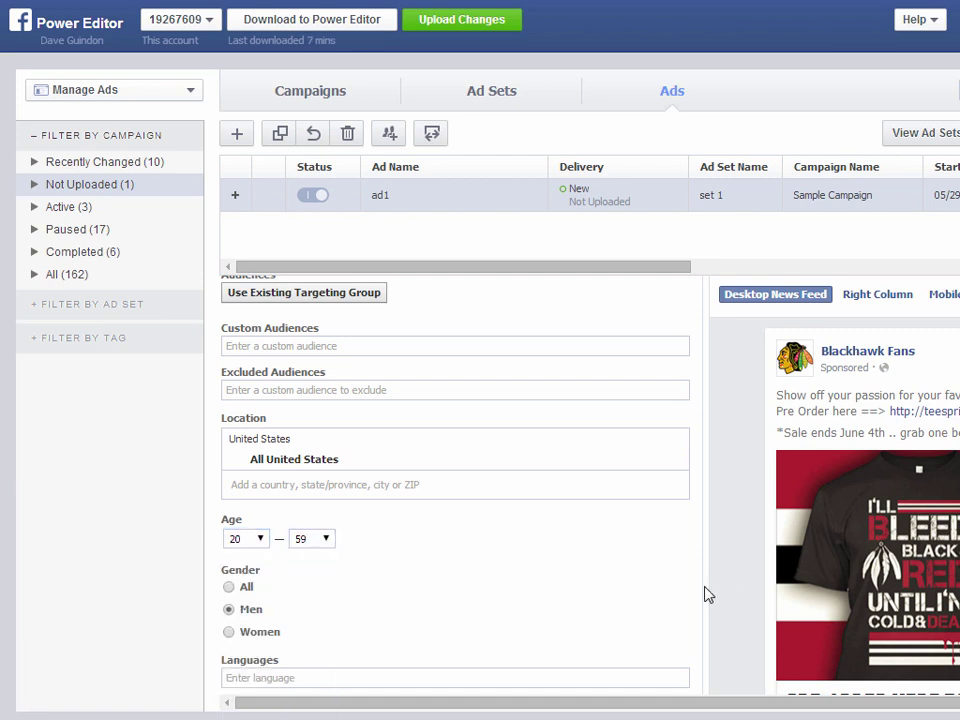
# Add Chicago Blackhawks as an interest for the ad's audience.
pyautogui.scroll(-4, 268, 495)
pyautogui.click(300, 414)
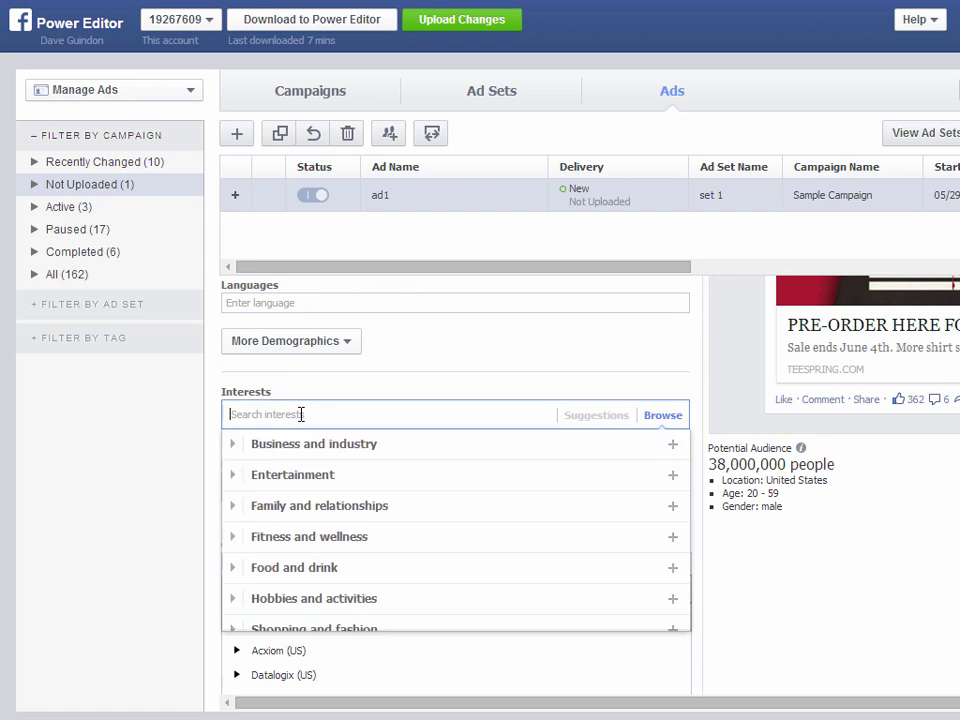
pyautogui.write('chicago')
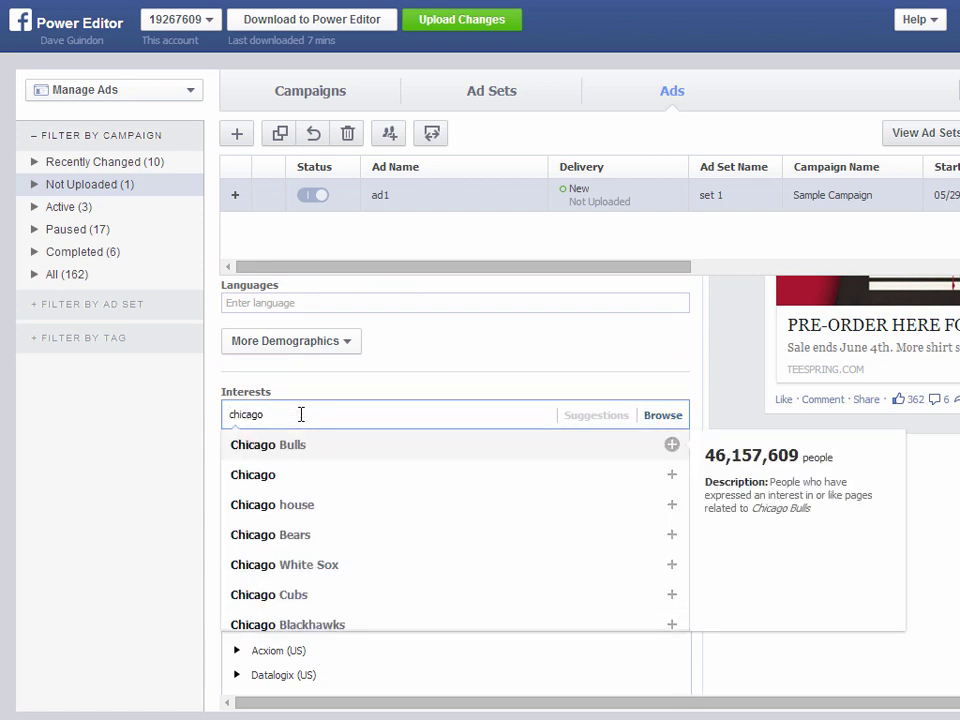
pyautogui.write(' bla')
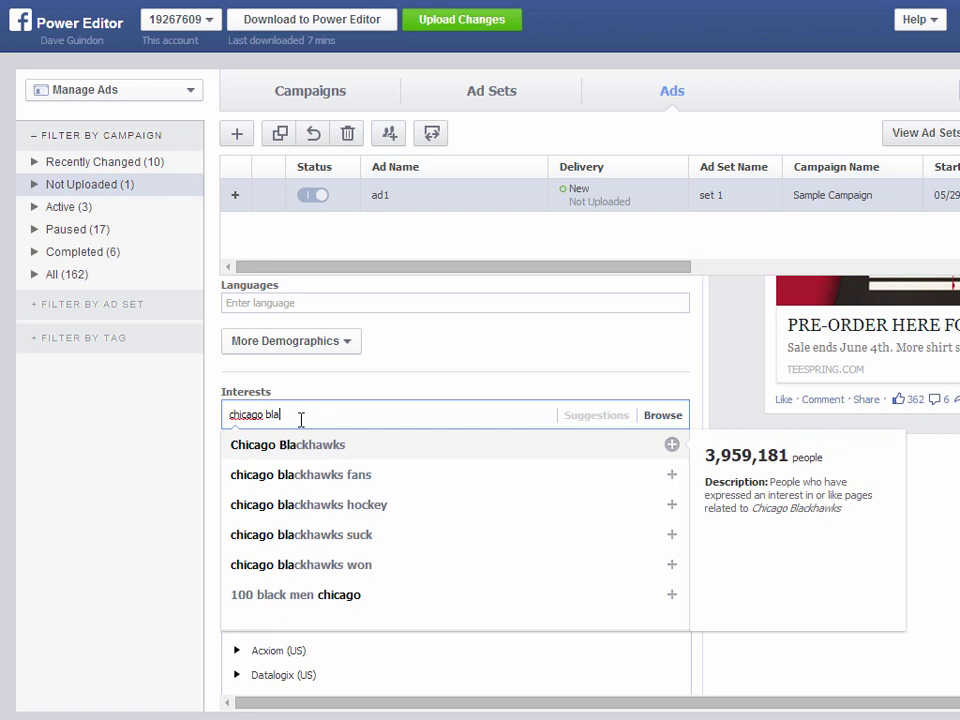
pyautogui.click(326, 444)
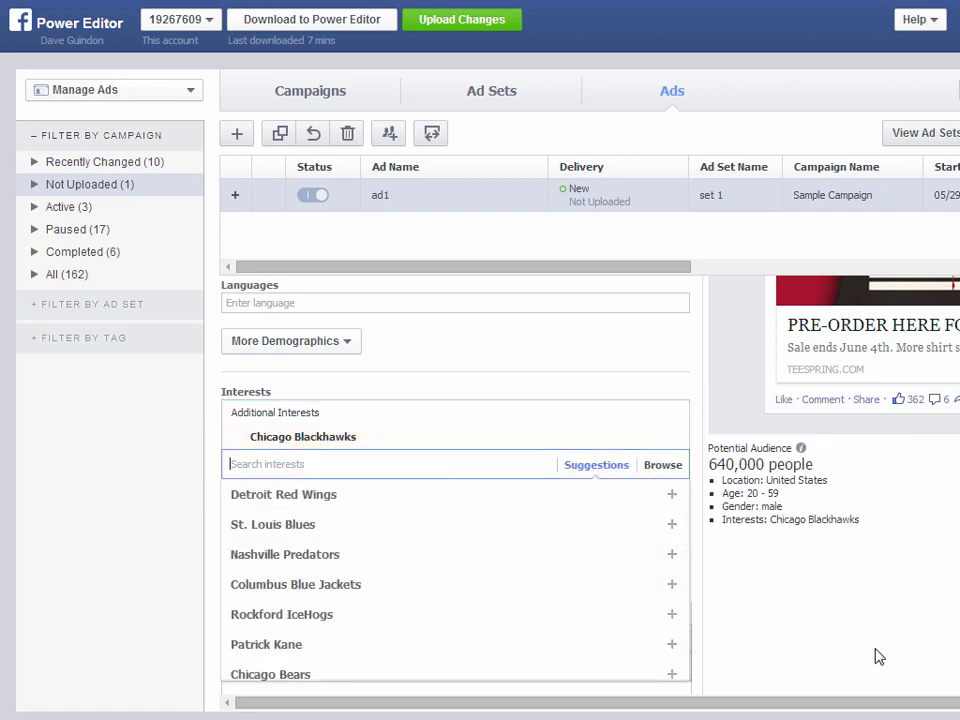
# Check the pricing type and status choices of ad "ad1" and go back to its creative settings.
pyautogui.scroll(5, 800, 670)
pyautogui.click(478, 326)
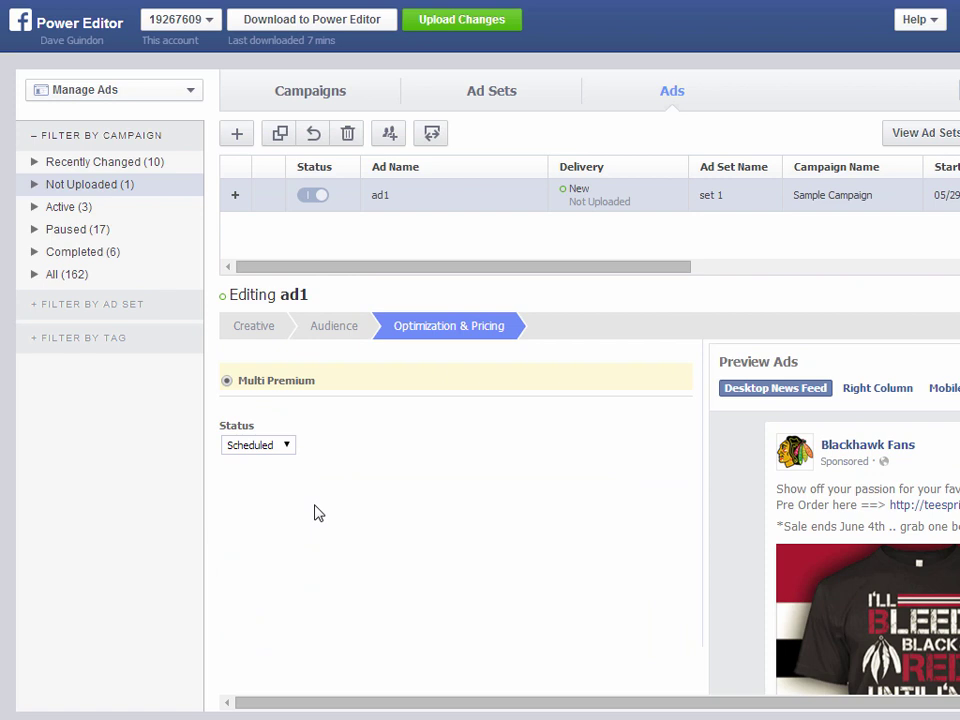
pyautogui.click(258, 445)
pyautogui.click(258, 461)
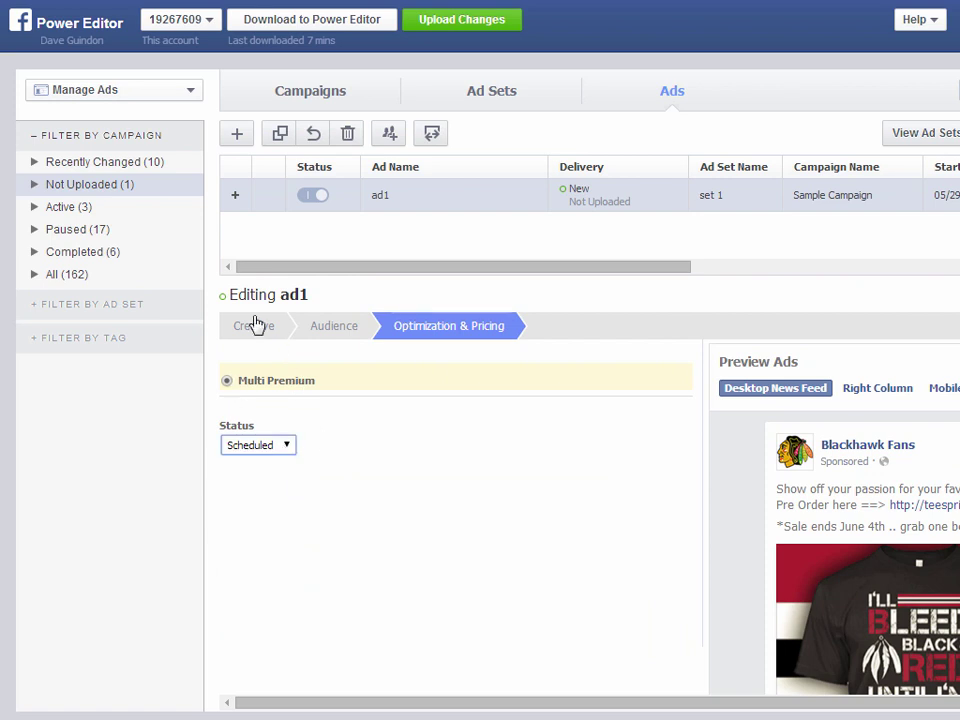
pyautogui.click(249, 390)
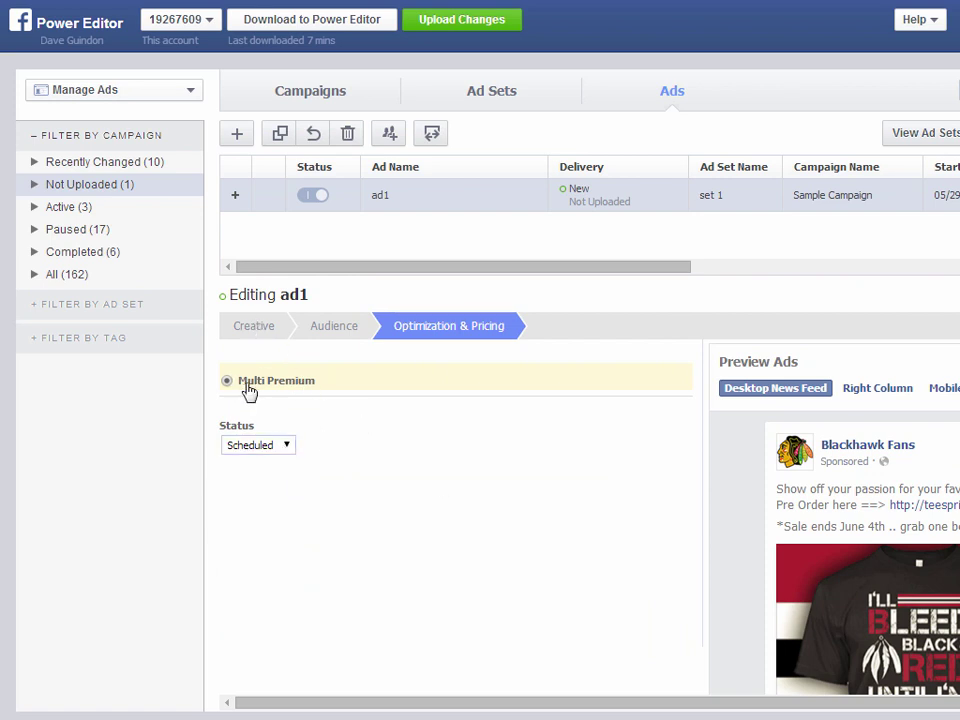
pyautogui.click(255, 327)
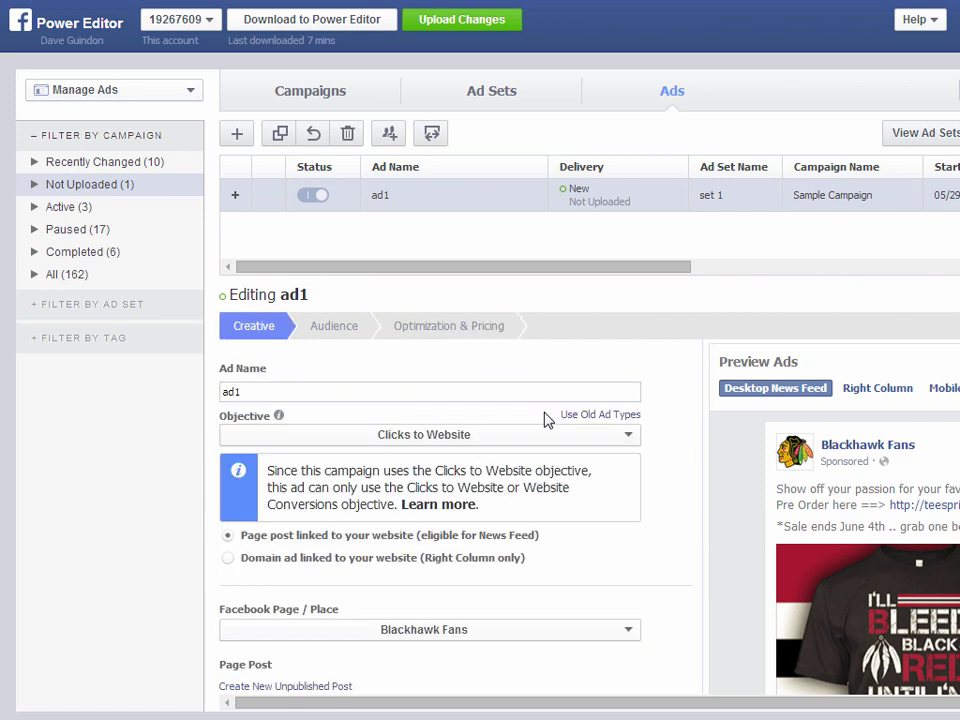
# Enter 10000 impressions for ad set "set 1" and select the $2.07 FCPM rate.
pyautogui.click(495, 95)
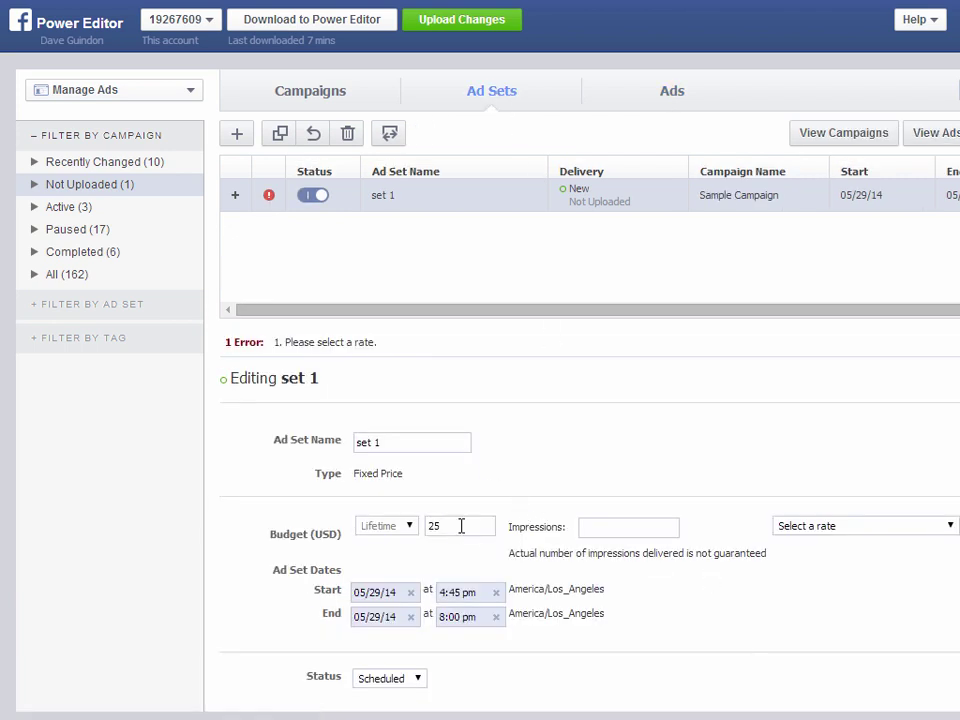
pyautogui.click(650, 526)
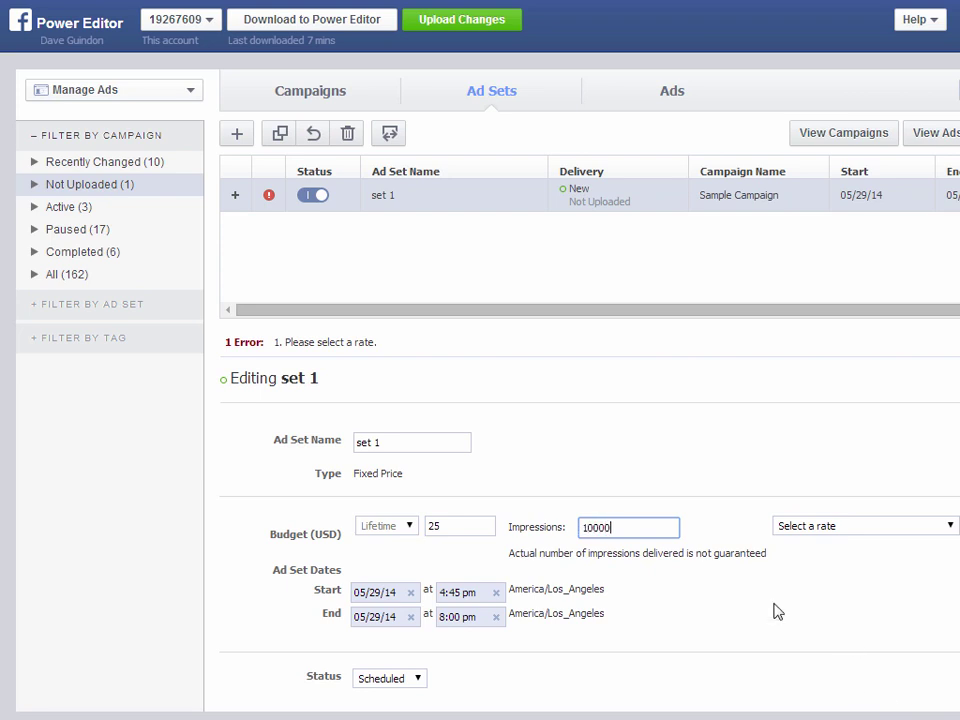
pyautogui.click(855, 629)
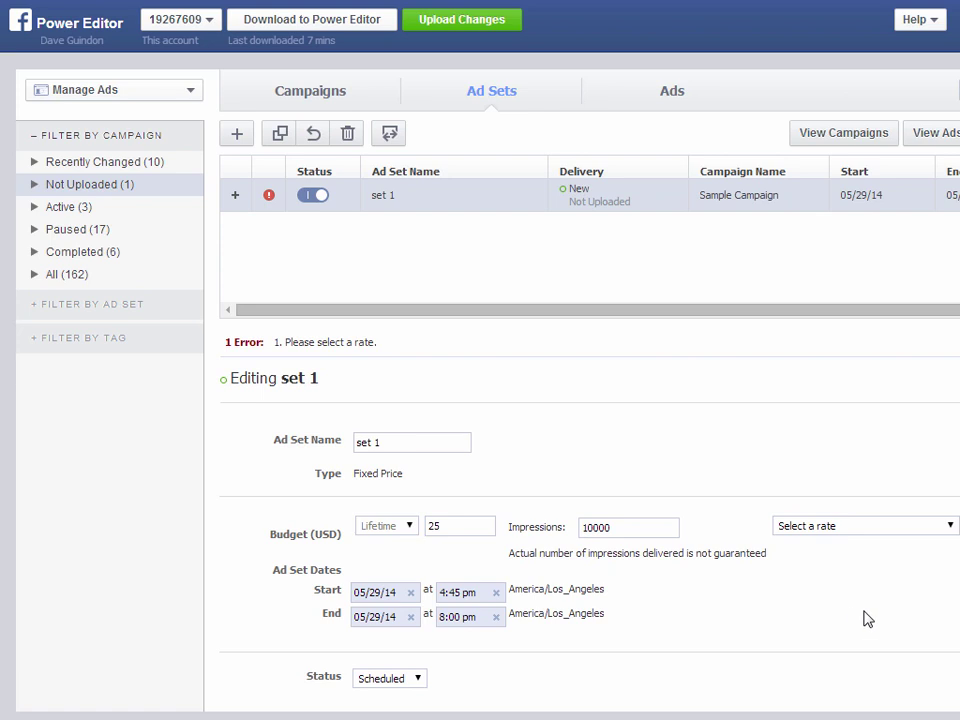
pyautogui.click(853, 530)
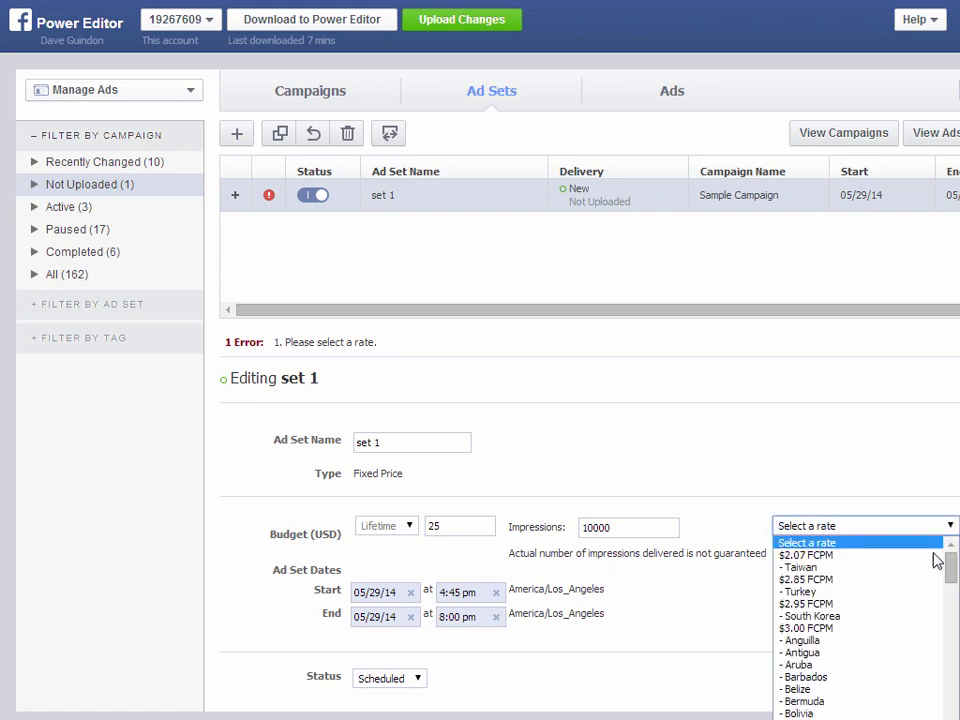
pyautogui.moveTo(944, 560); pyautogui.dragTo(949, 516)
pyautogui.click(807, 439)
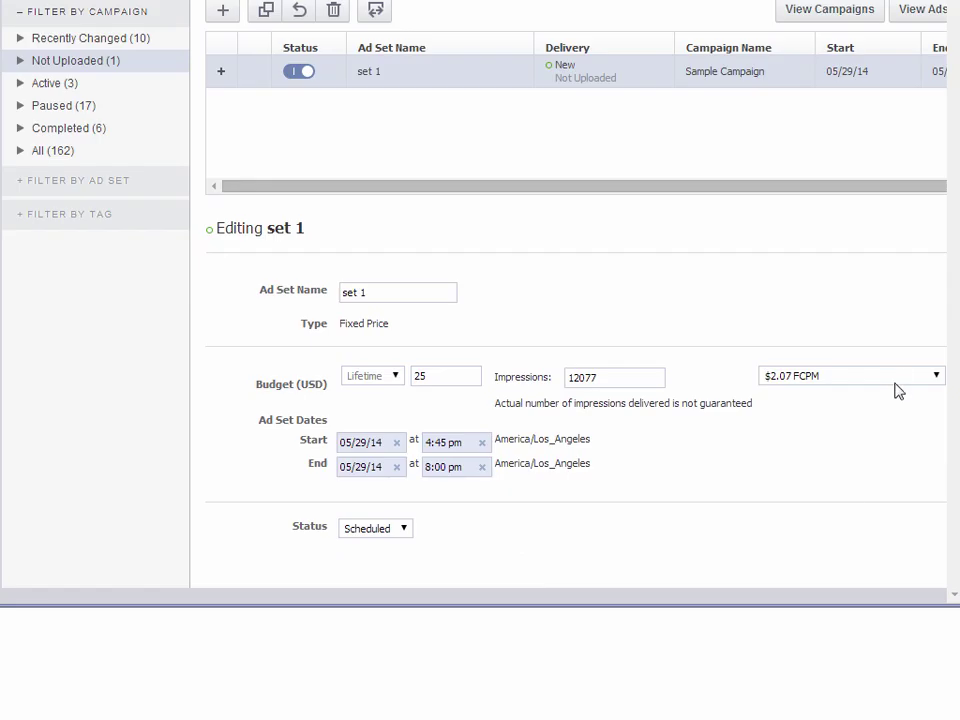
# Choose the United States rate for ad set "set 1" and set its impressions to 1000.
pyautogui.click(896, 384)
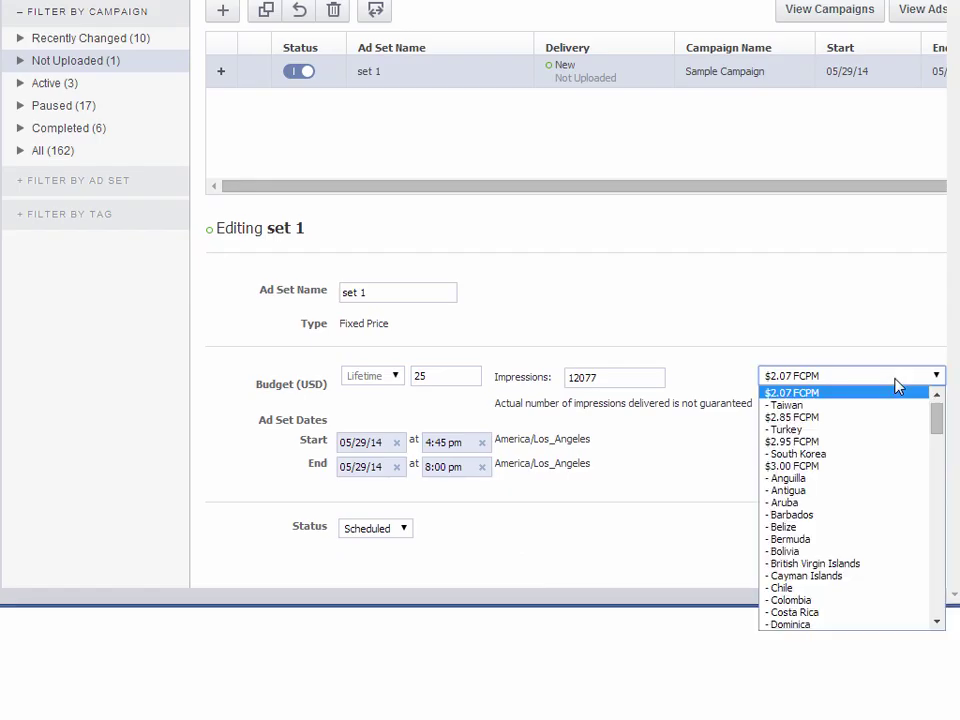
pyautogui.moveTo(936, 418); pyautogui.dragTo(939, 634)
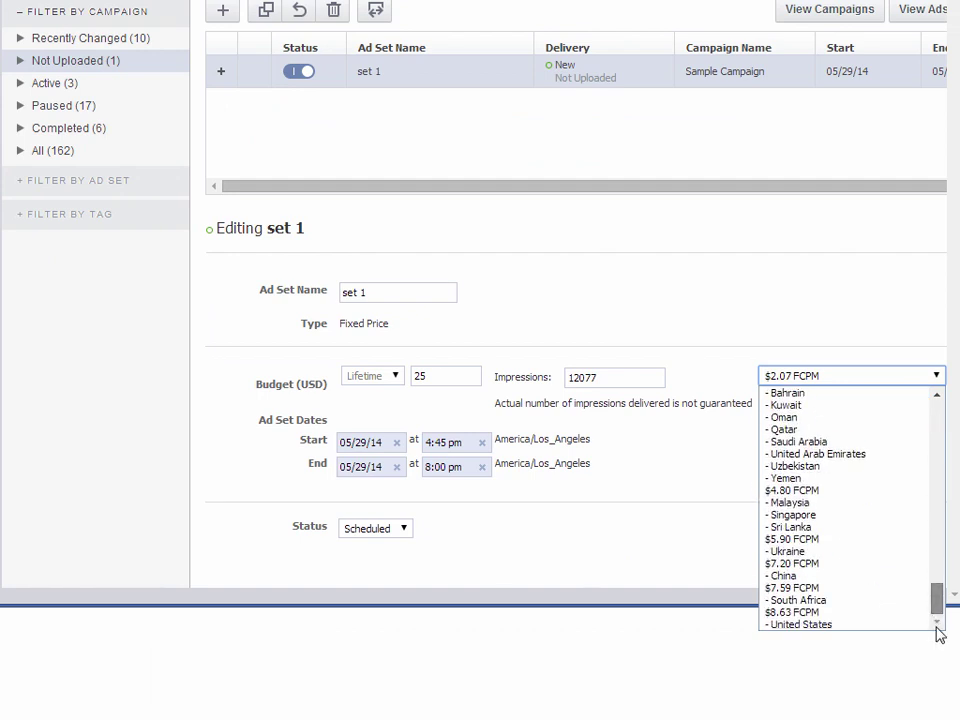
pyautogui.click(825, 625)
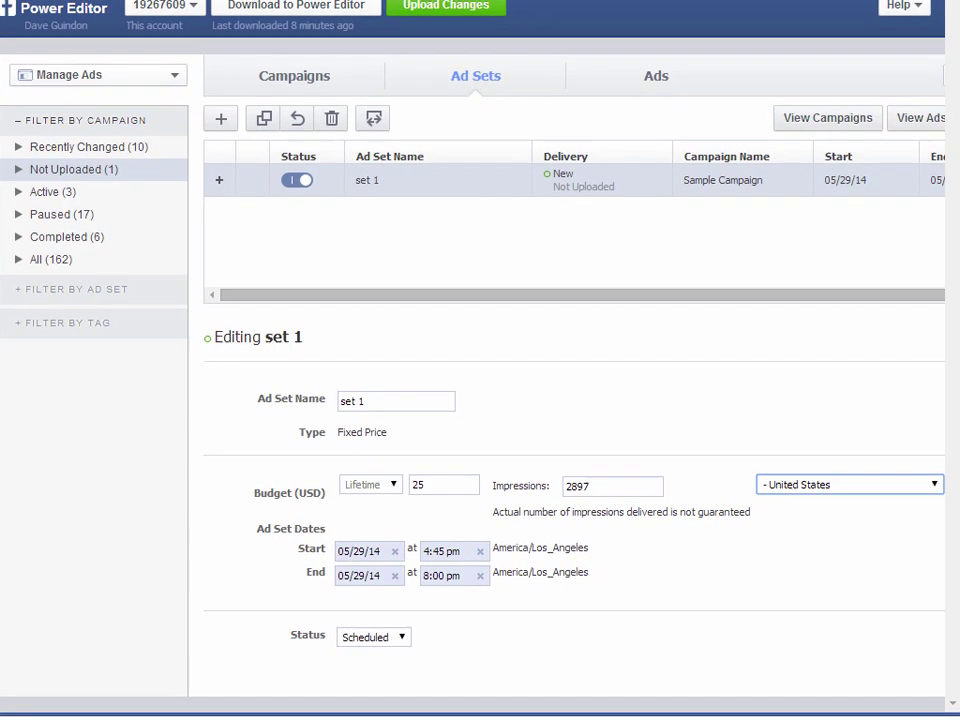
pyautogui.doubleClick(636, 492)
pyautogui.write('1000')
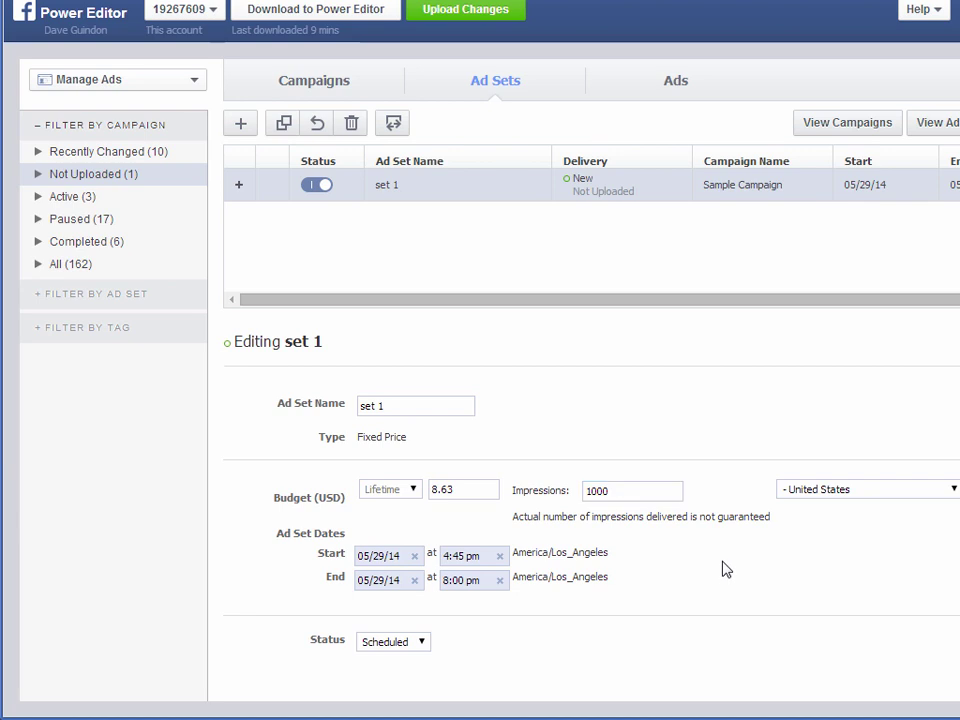
# Raise the impressions for ad set "set 1" to 10000.
pyautogui.click(527, 516)
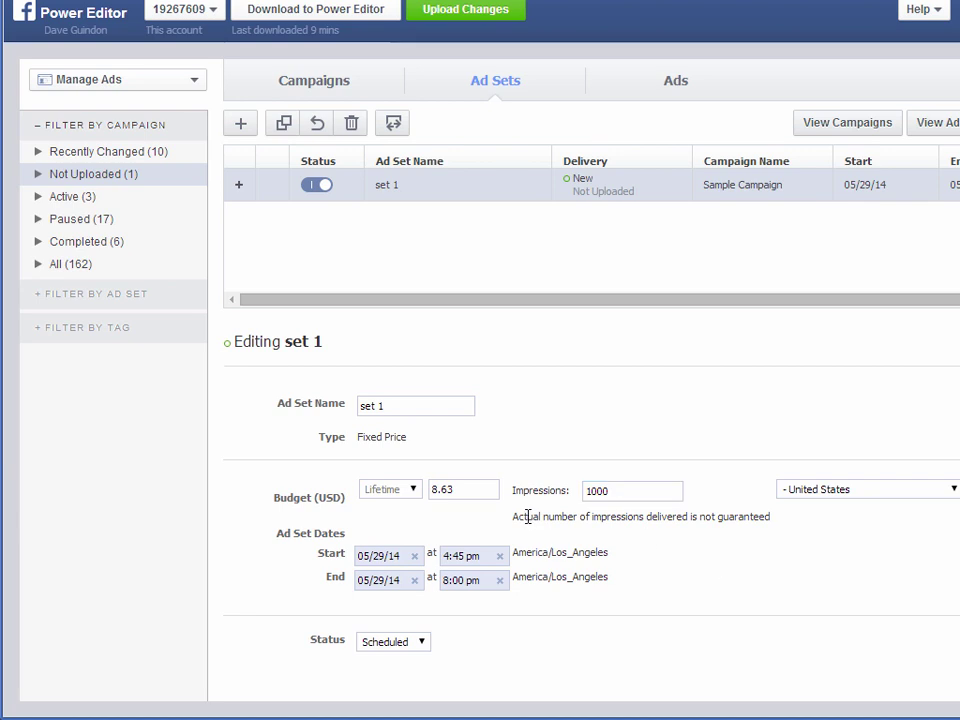
pyautogui.click(462, 491)
pyautogui.doubleClick(470, 491)
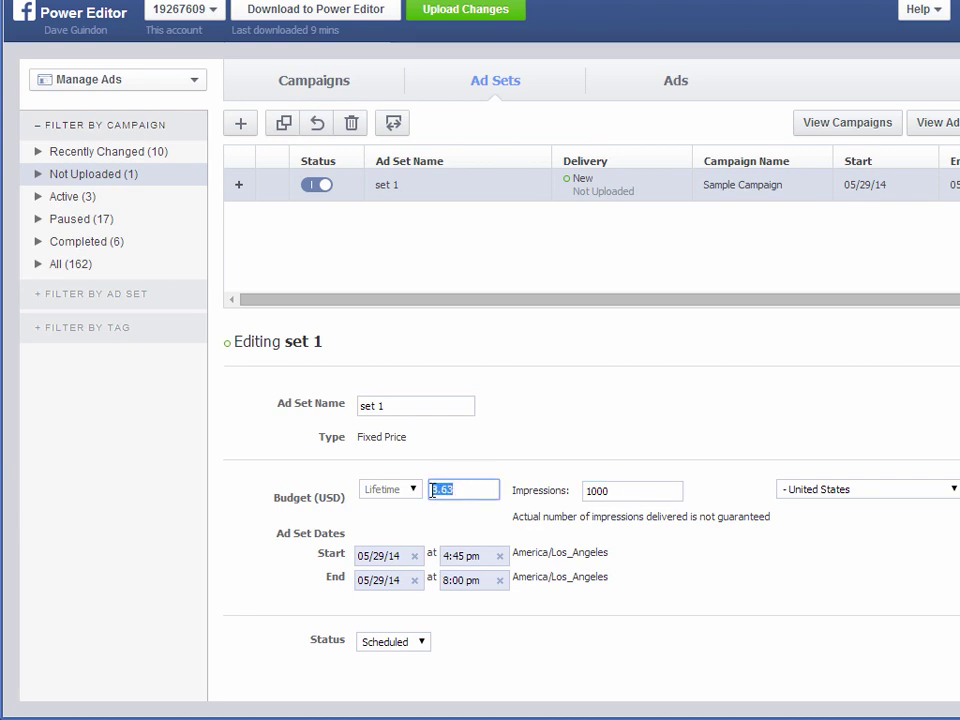
pyautogui.click(633, 493)
pyautogui.write('0')
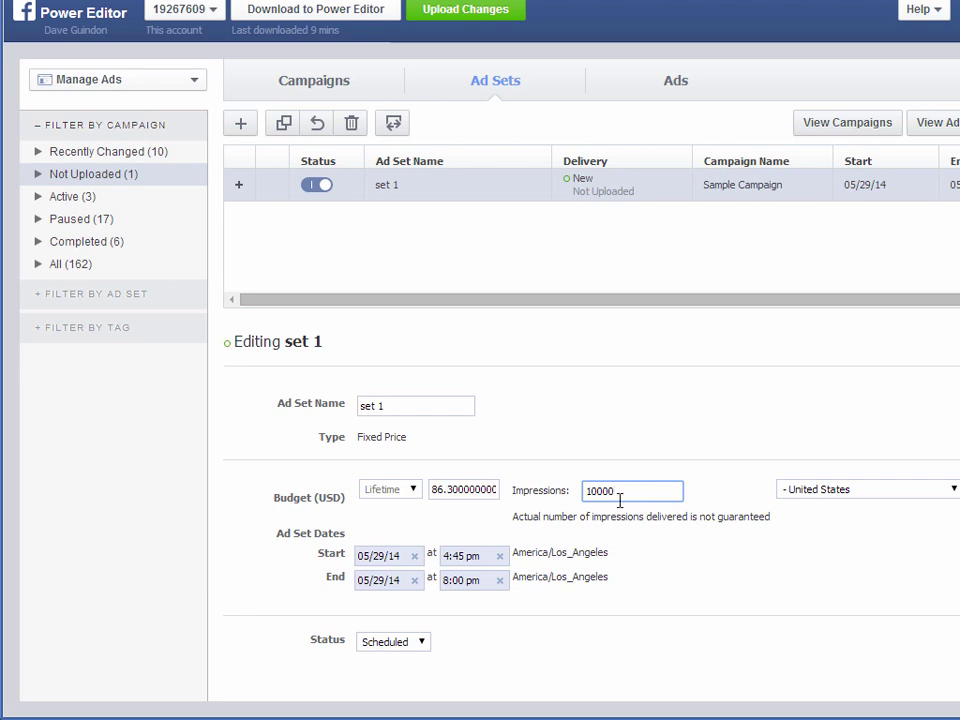
# Set the lifetime budget of ad set "set 1" to 86.30 USD.
pyautogui.click(470, 491)
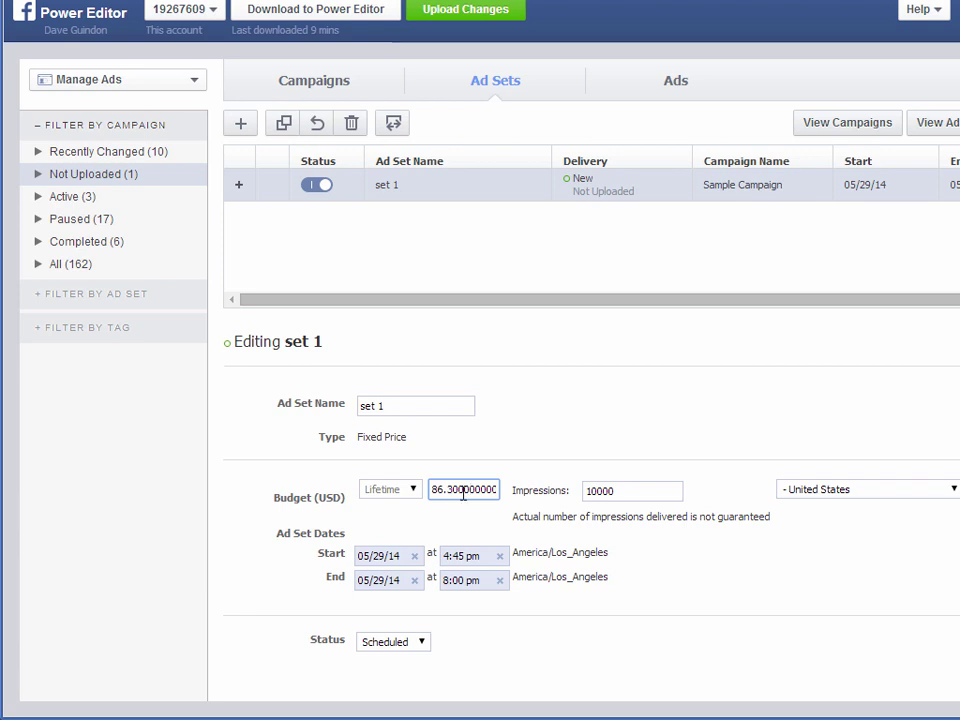
pyautogui.moveTo(456, 493); pyautogui.dragTo(609, 491)
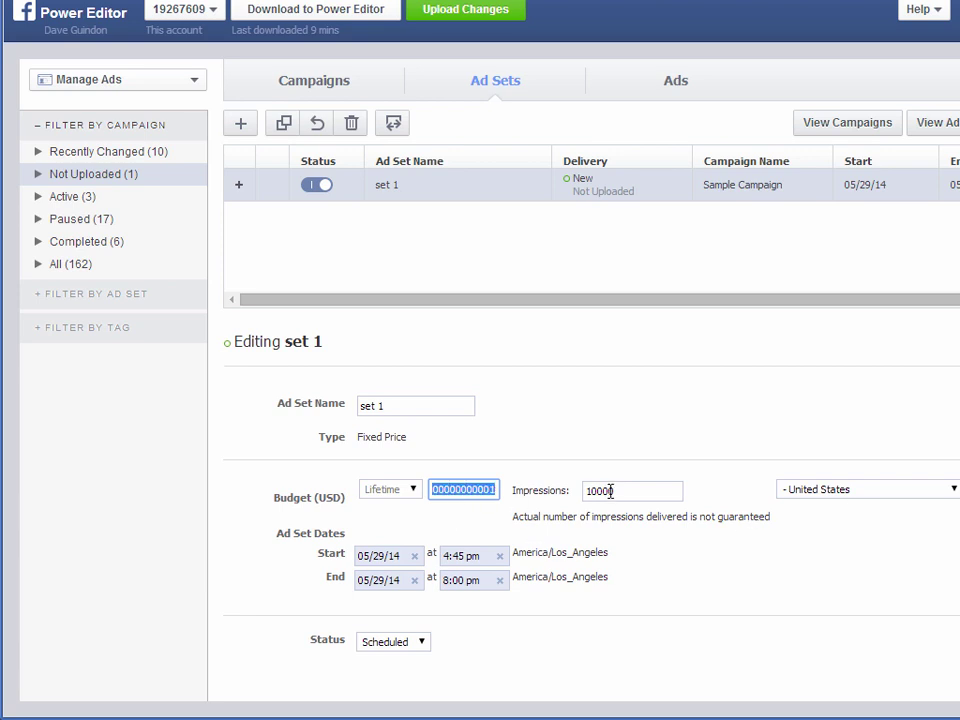
pyautogui.write('86.30')
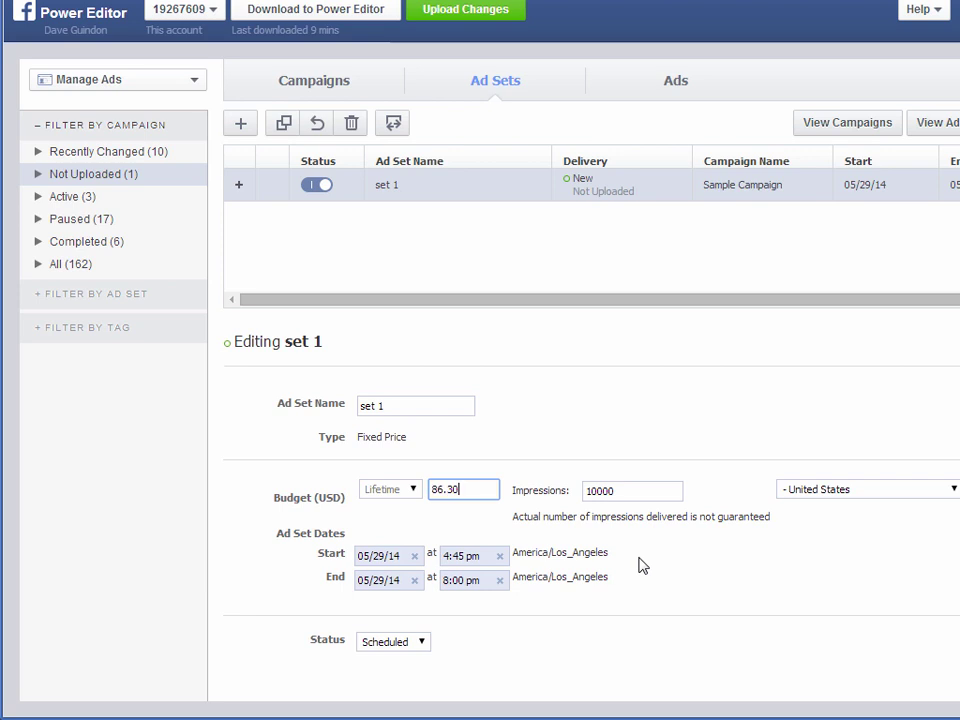
pyautogui.click(643, 566)
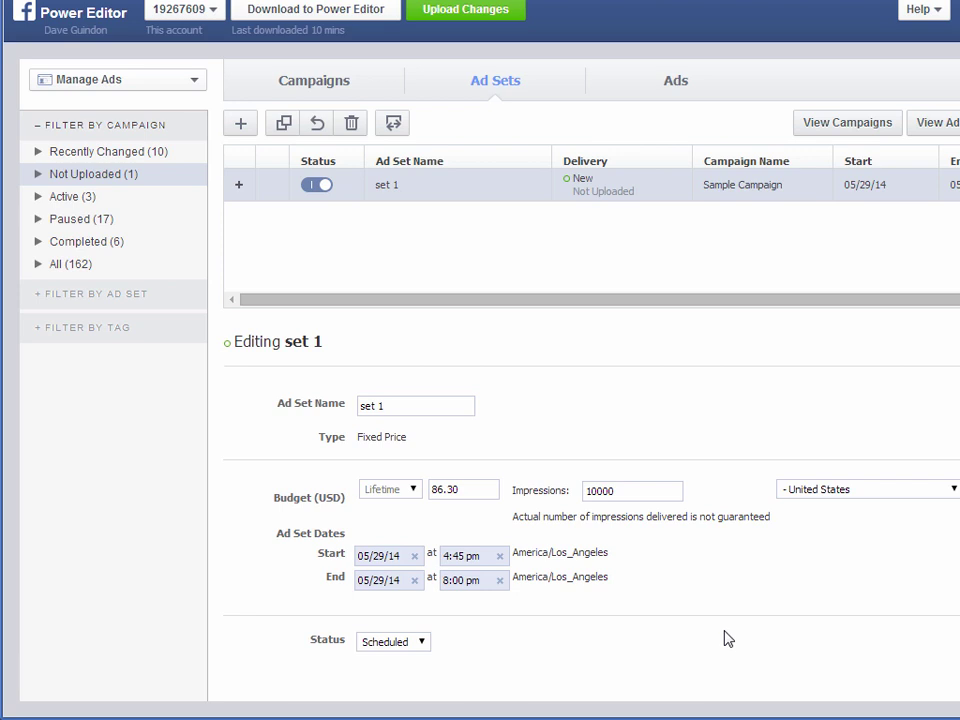
# Discard the fixed-price Sample Campaign that has not been uploaded by reverting it.
pyautogui.click(137, 176)
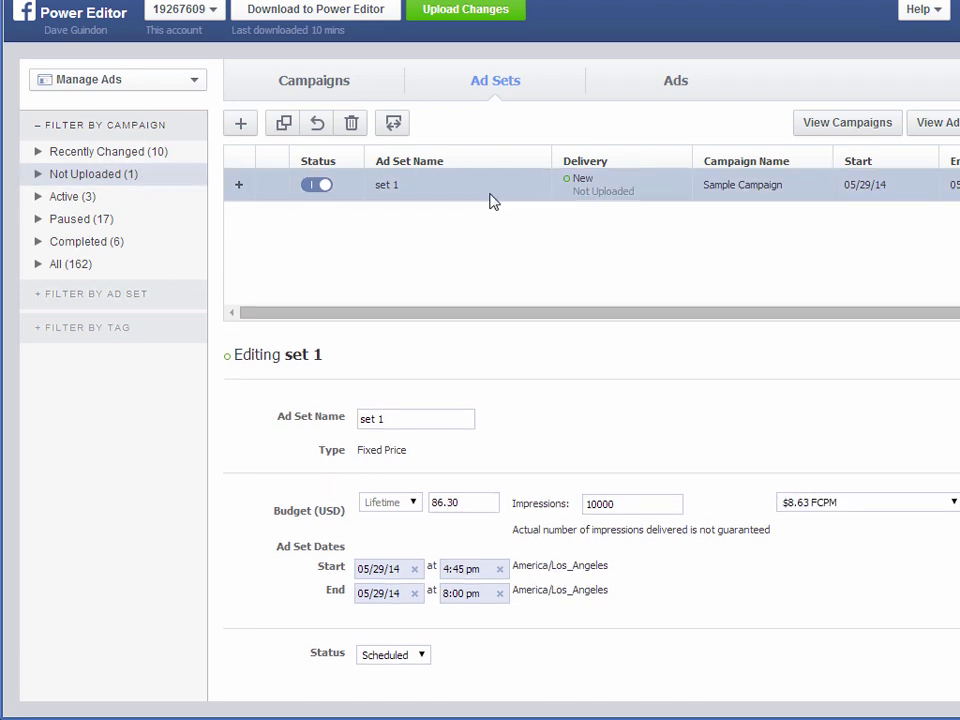
pyautogui.click(333, 81)
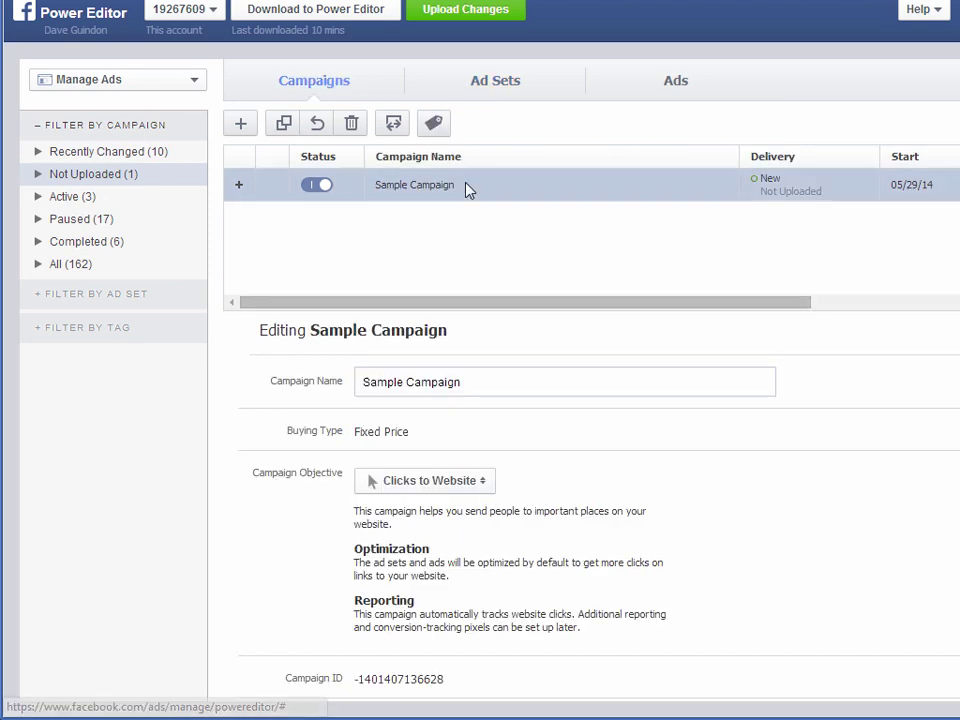
pyautogui.click(317, 123)
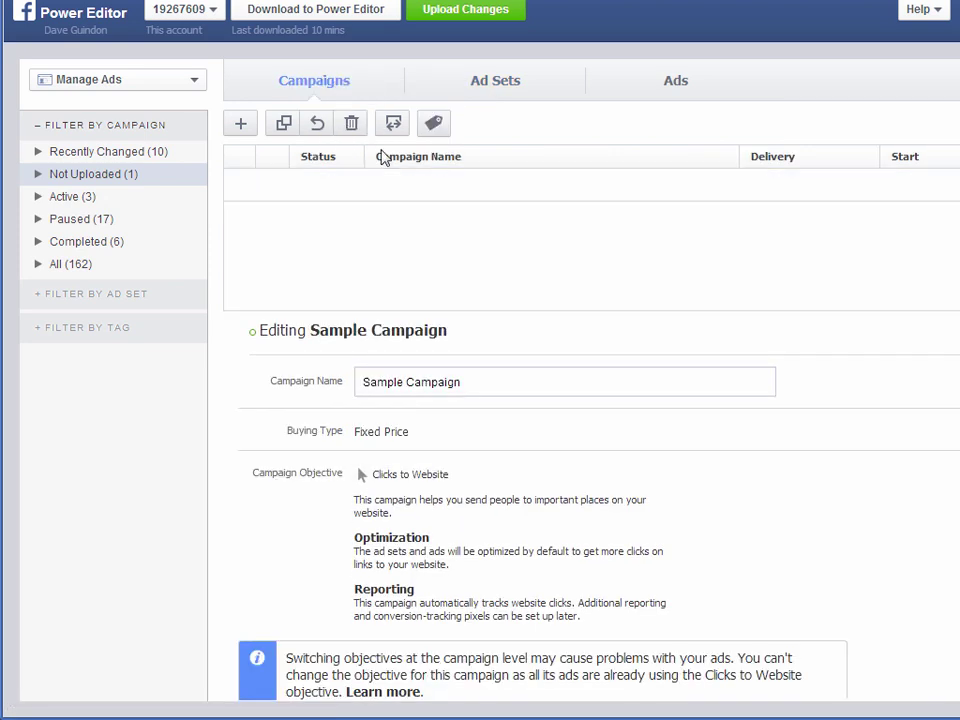
# Create a new campaign named "Sample Campaign" with the Auction buying type and the Clicks to Website objective.
pyautogui.click(241, 124)
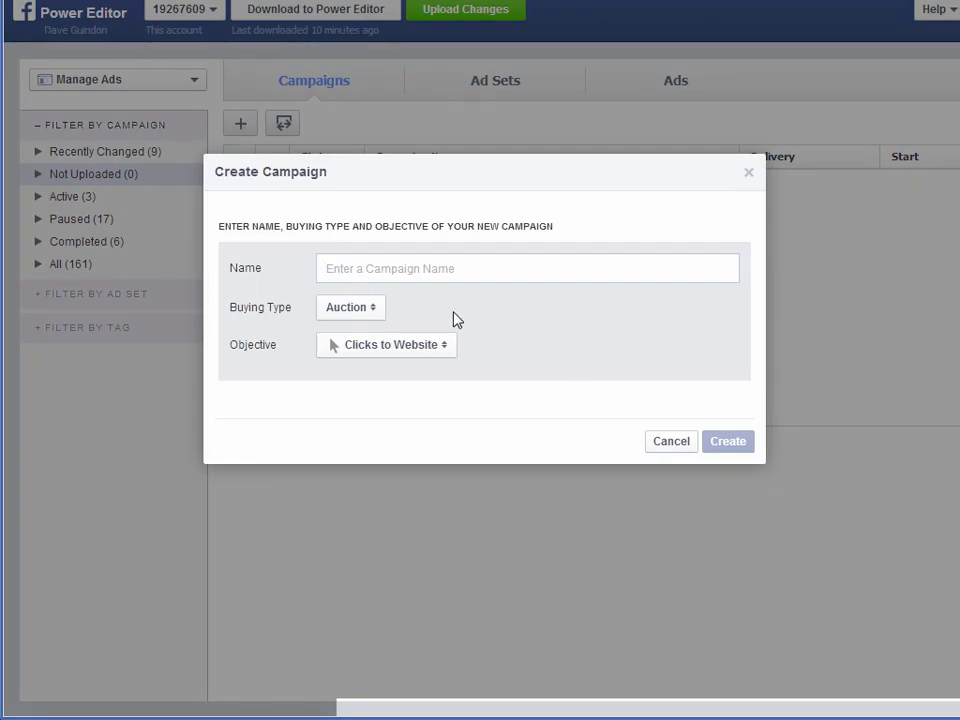
pyautogui.write('Sample')
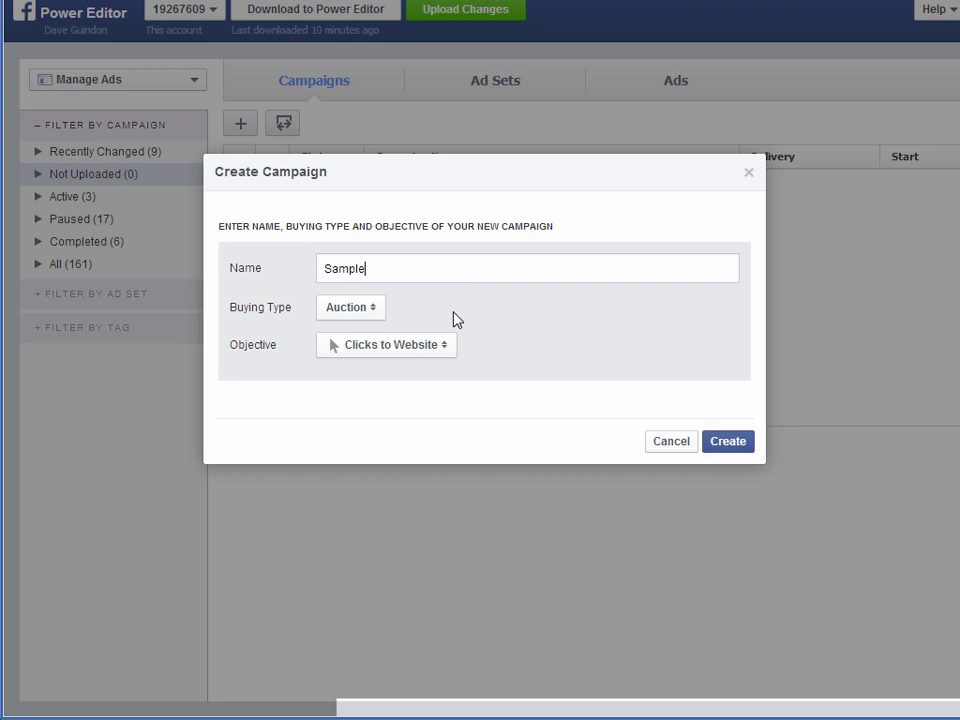
pyautogui.write(' Campaign')
pyautogui.click(348, 322)
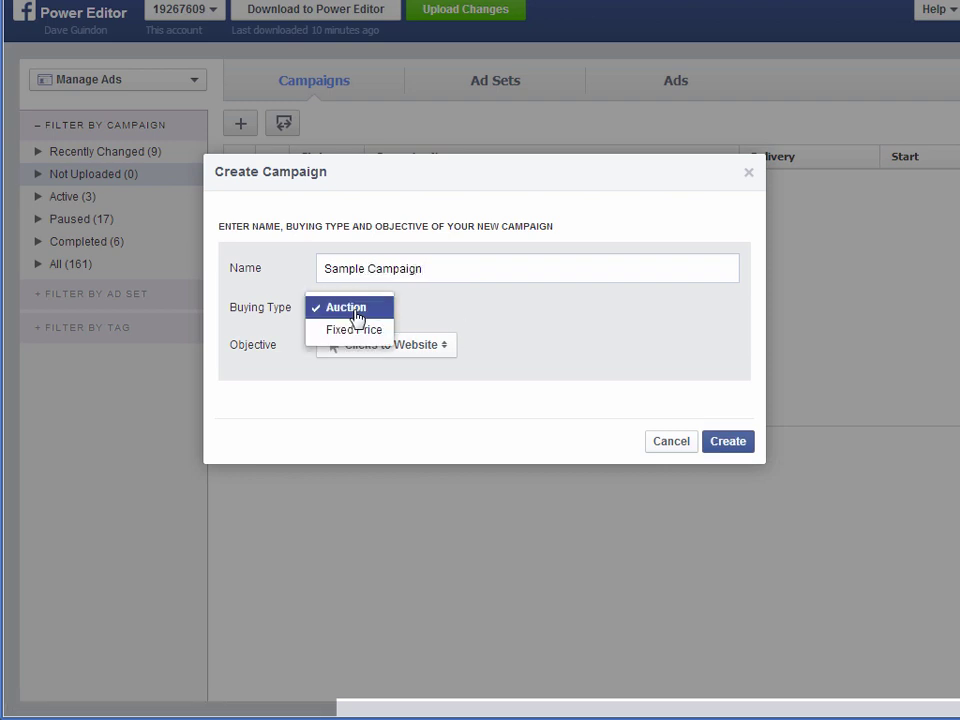
pyautogui.click(357, 310)
pyautogui.click(722, 445)
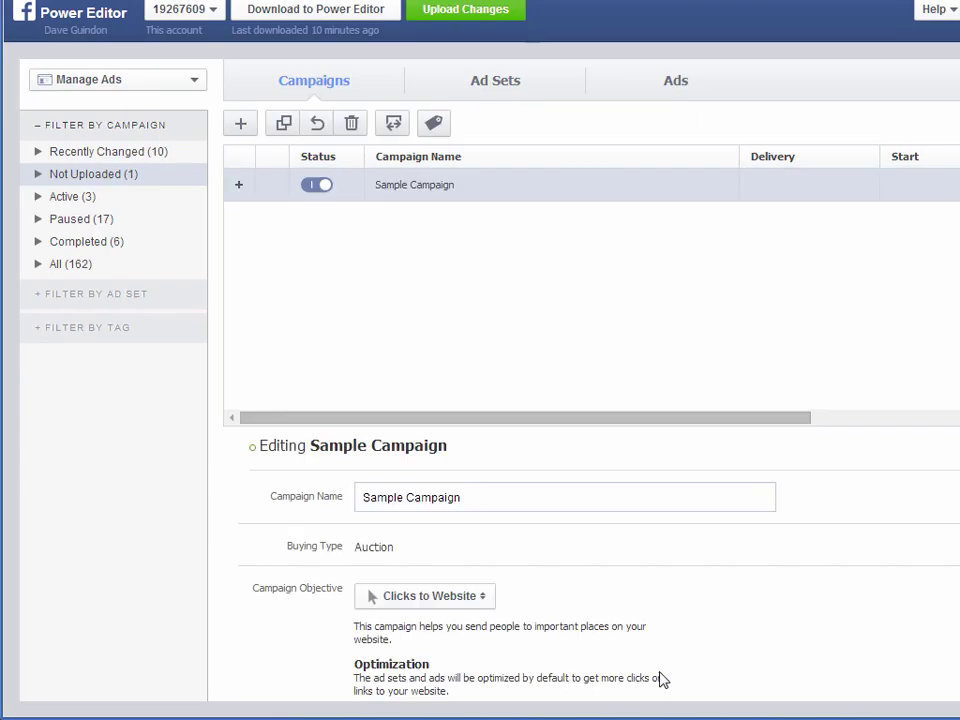
# Create an ad set named "set1" in the existing Sample Campaign.
pyautogui.click(496, 84)
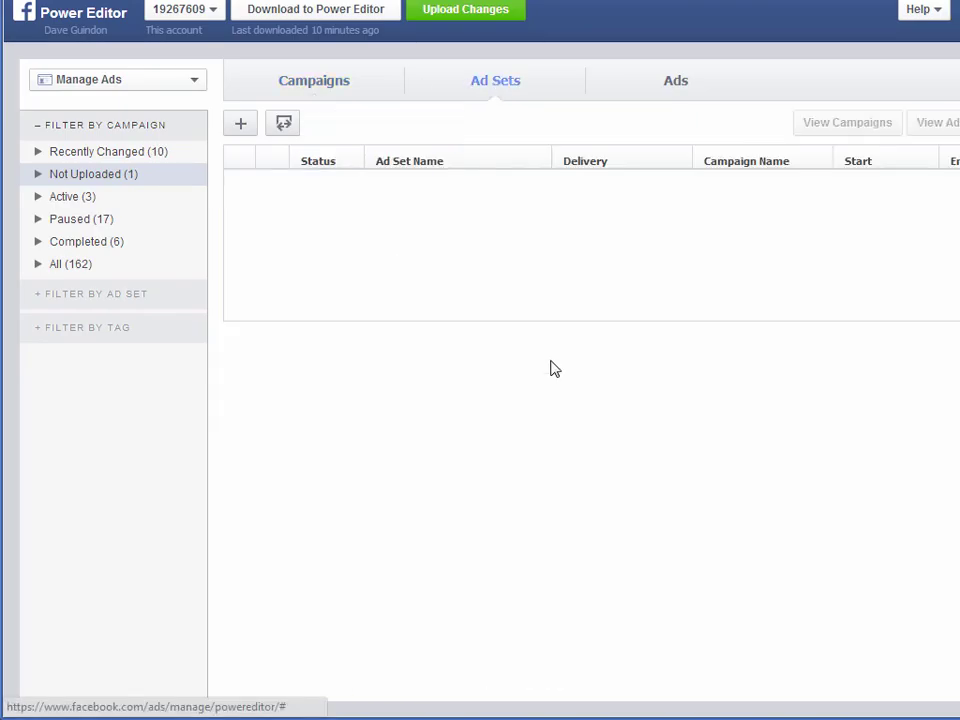
pyautogui.click(240, 123)
pyautogui.click(423, 381)
pyautogui.write('a')
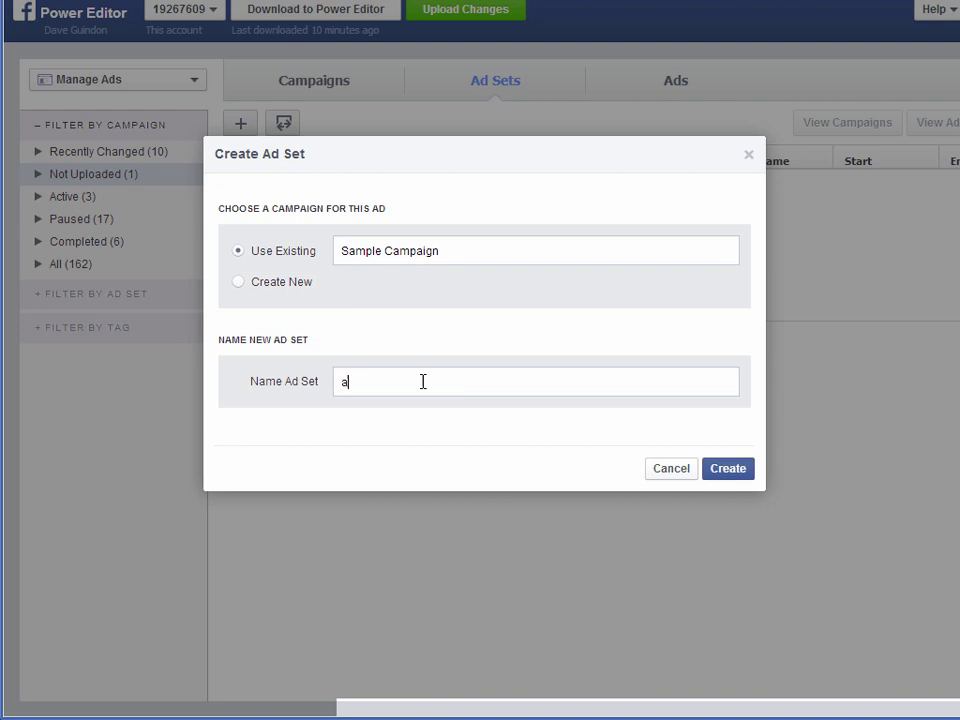
pyautogui.press('BackSpace')
pyautogui.write('set1')
pyautogui.click(728, 468)
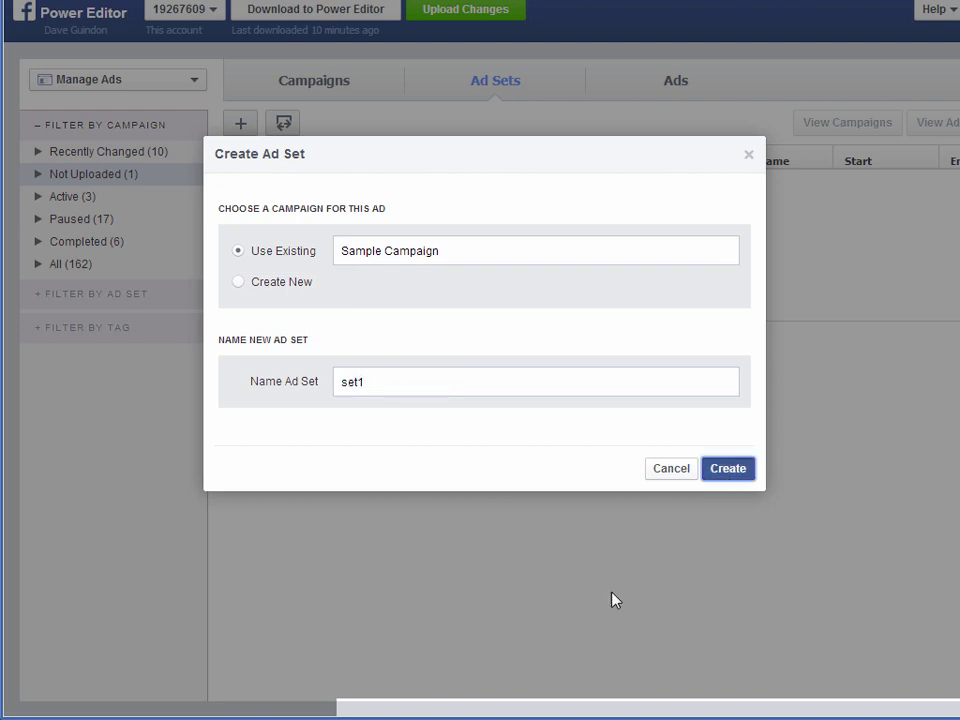
# Stop ad set "set1" from running continuously and schedule it to end on 05/29/14 at 7:00 pm.
pyautogui.doubleClick(478, 500)
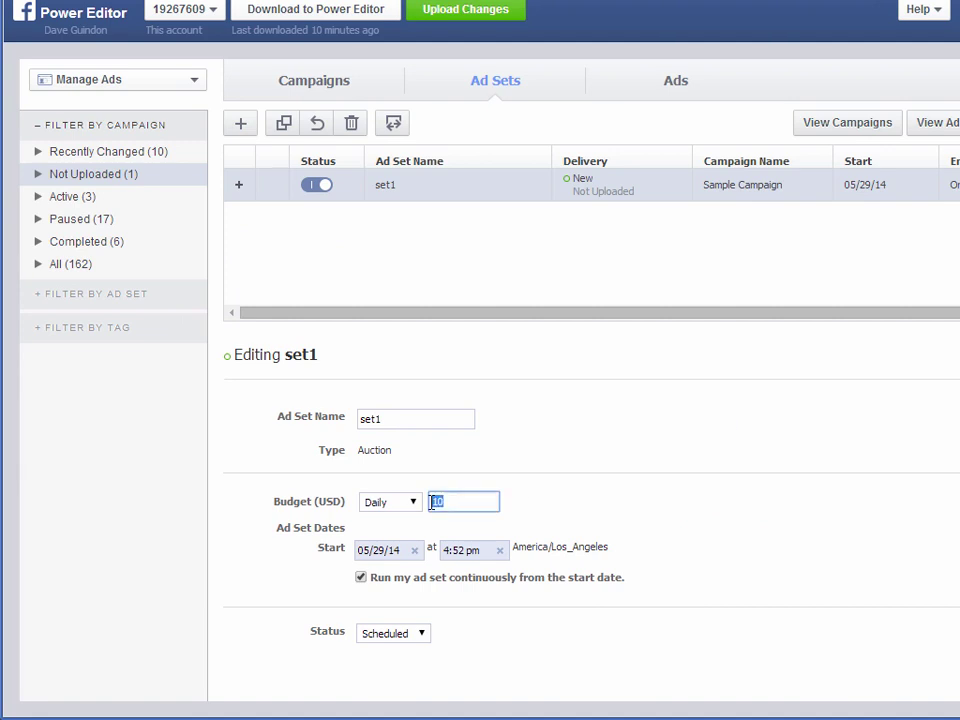
pyautogui.click(598, 484)
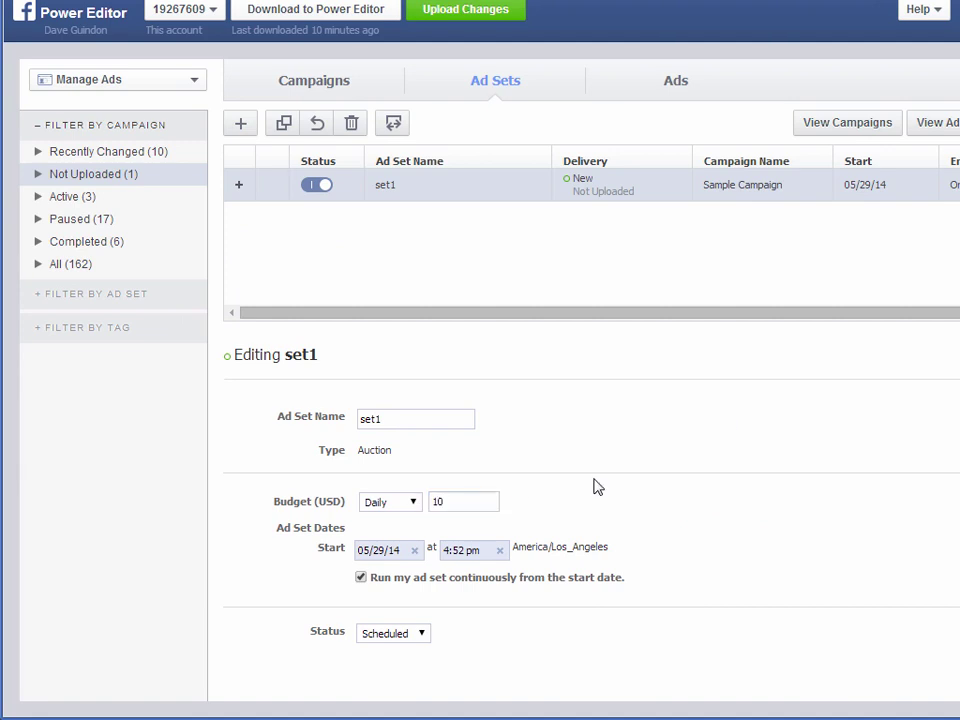
pyautogui.click(361, 580)
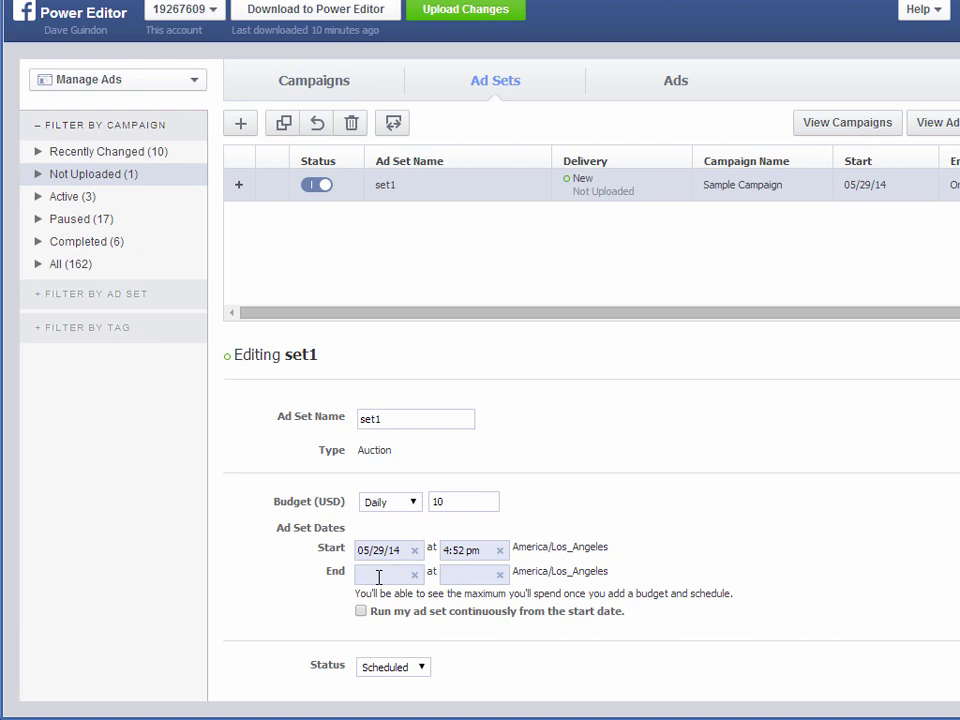
pyautogui.click(395, 567)
pyautogui.click(392, 596)
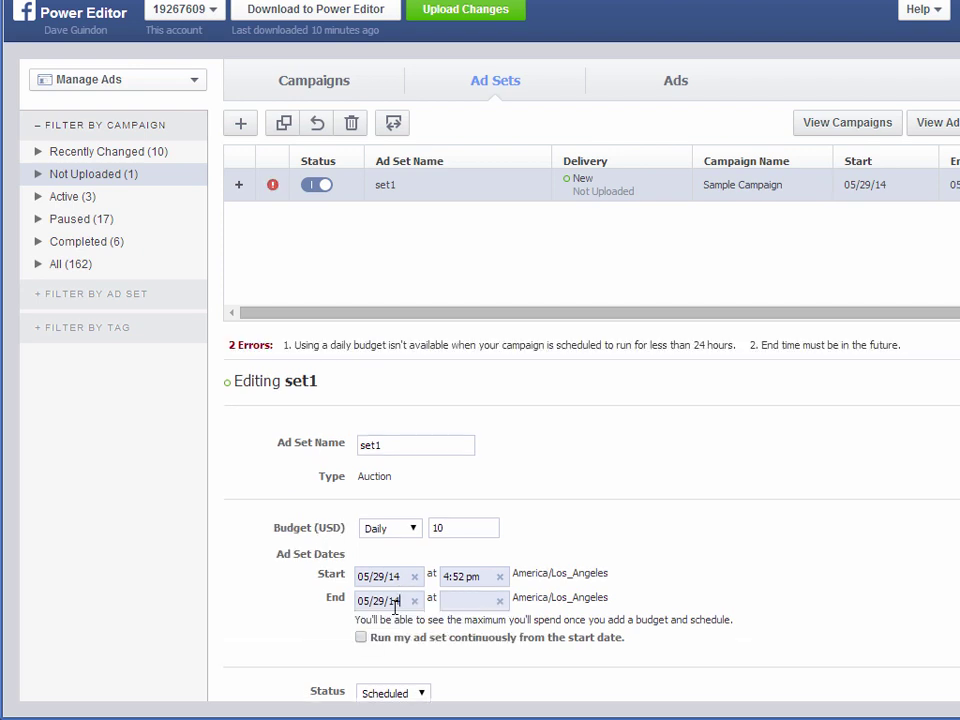
pyautogui.click(456, 601)
pyautogui.write('7')
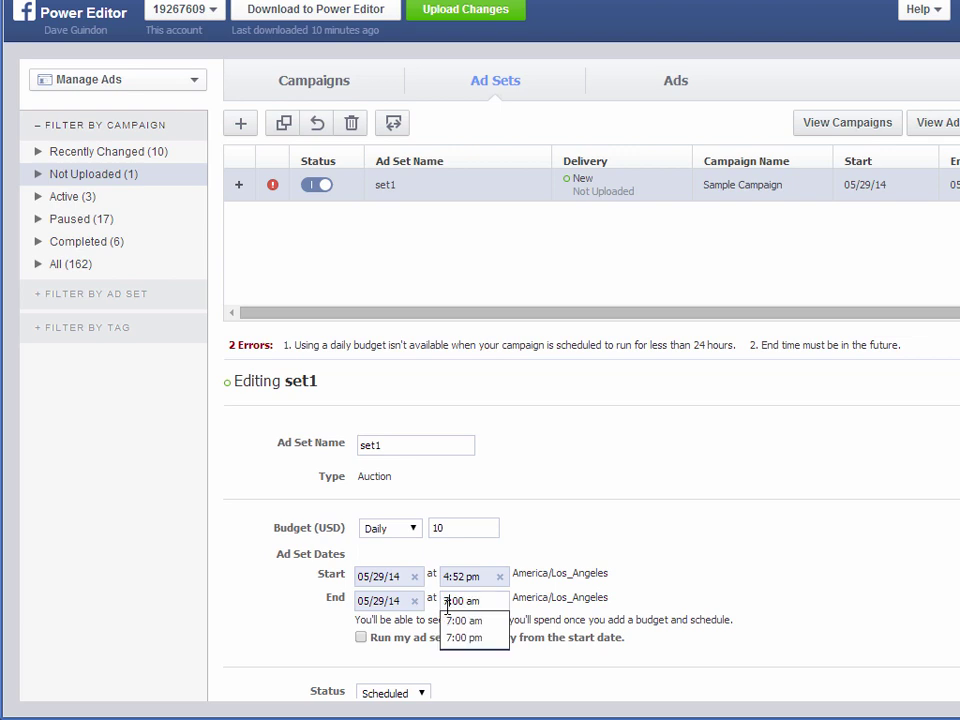
pyautogui.click(466, 638)
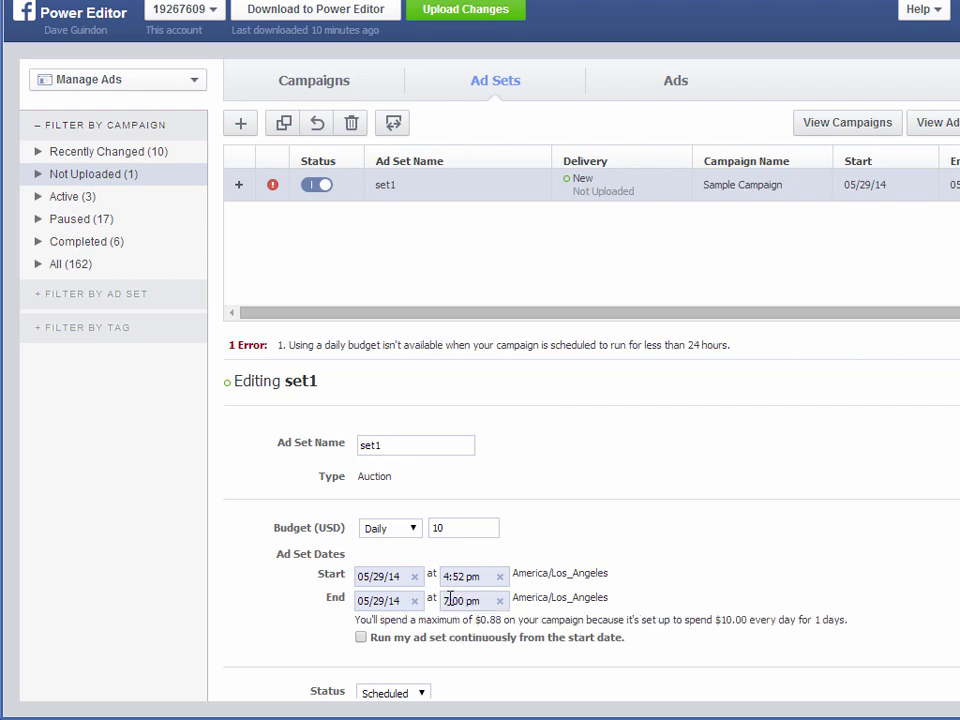
# Change the end time of ad set "set1" to 8:00 pm and its daily budget to 25 USD.
pyautogui.click(450, 599)
pyautogui.write('8')
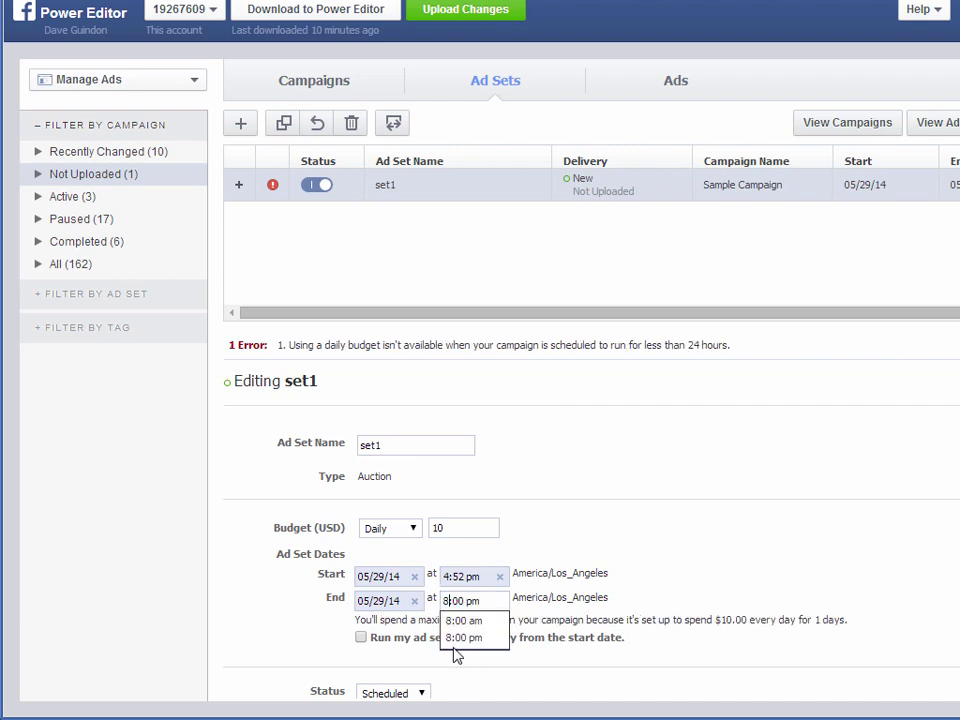
pyautogui.click(462, 637)
pyautogui.click(578, 640)
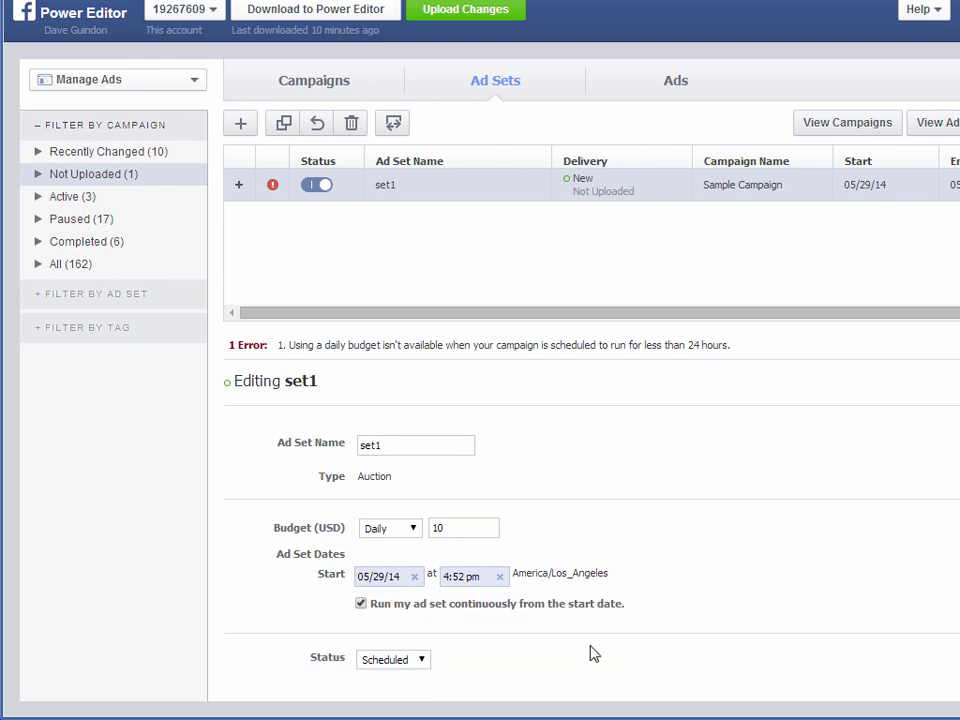
pyautogui.click(470, 603)
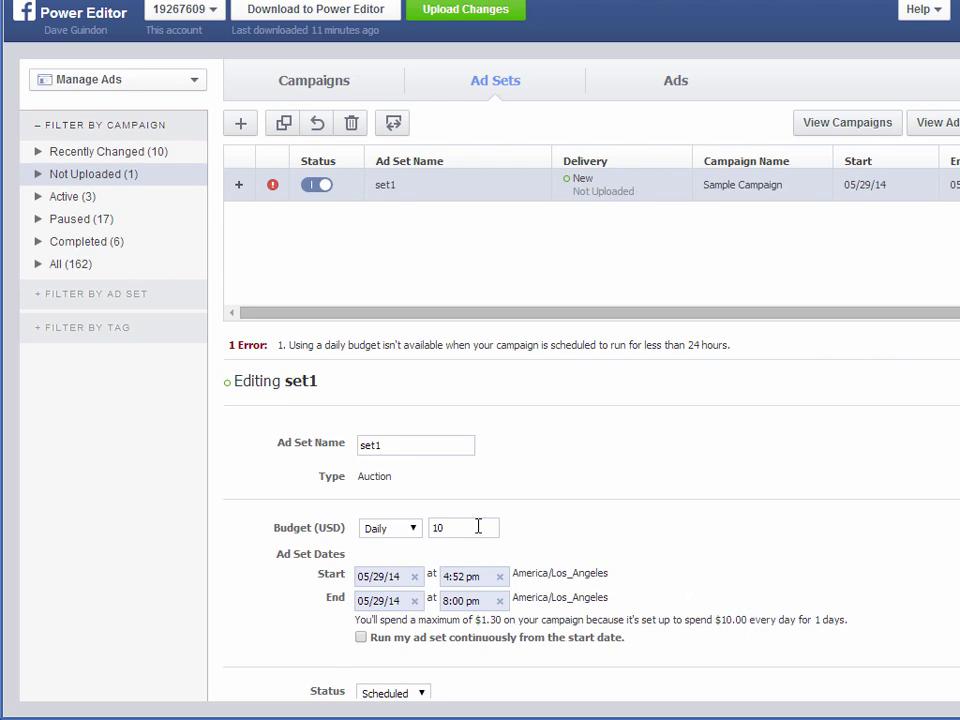
pyautogui.moveTo(478, 526); pyautogui.dragTo(398, 533)
pyautogui.write('25')
# Create an ad named "ad1" in ad set "set1" of Sample Campaign and look over its creative settings.
pyautogui.click(694, 86)
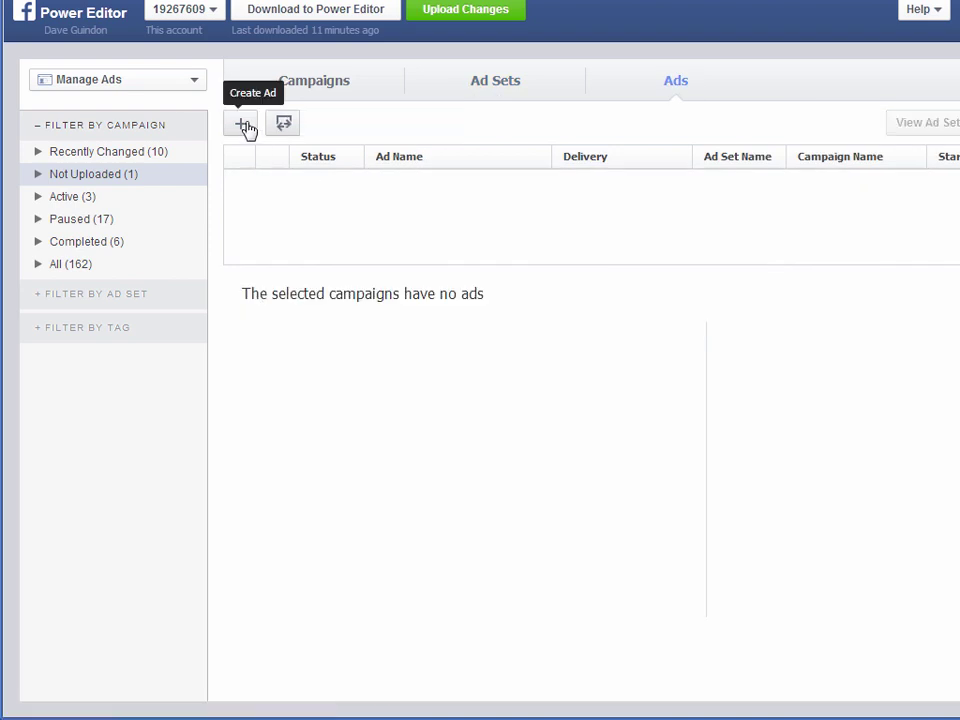
pyautogui.click(242, 122)
pyautogui.click(380, 463)
pyautogui.write('a')
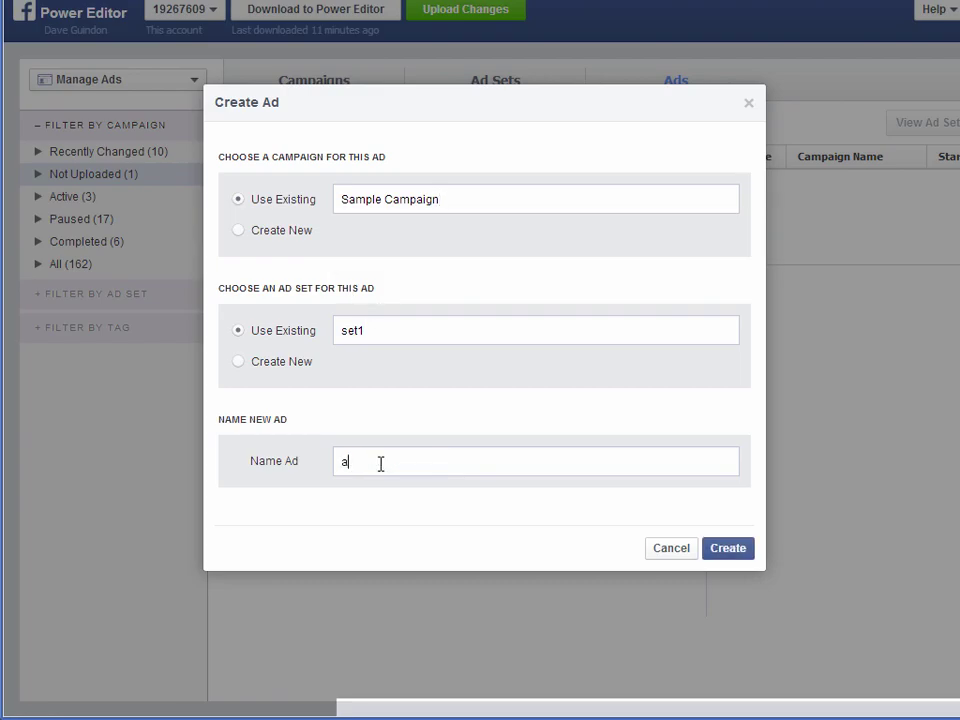
pyautogui.write('d1')
pyautogui.click(745, 551)
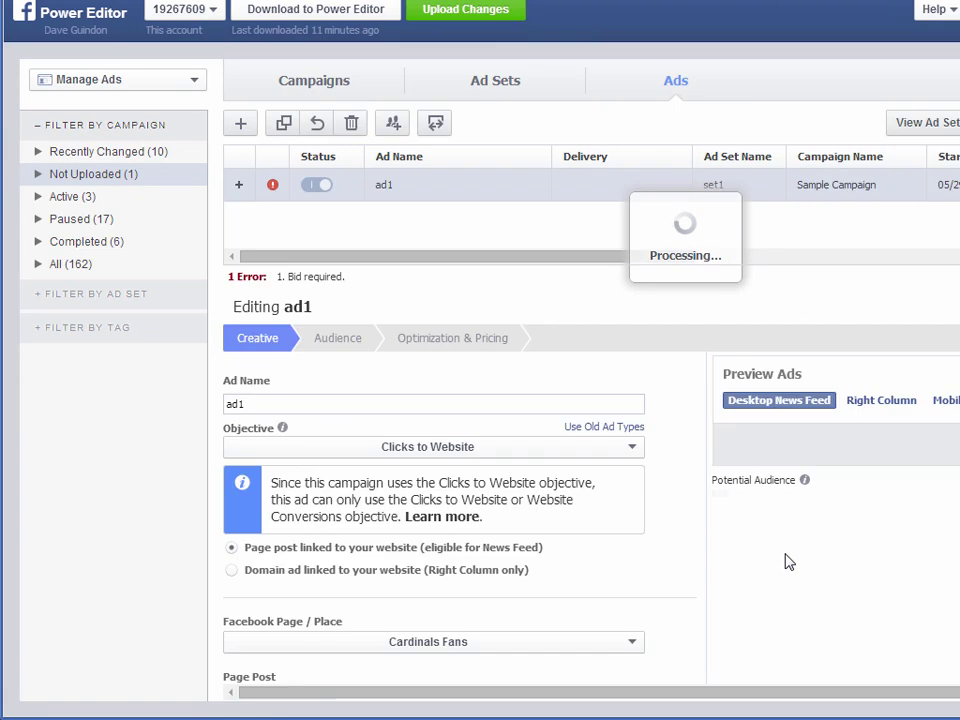
pyautogui.scroll(-5, 707, 600)
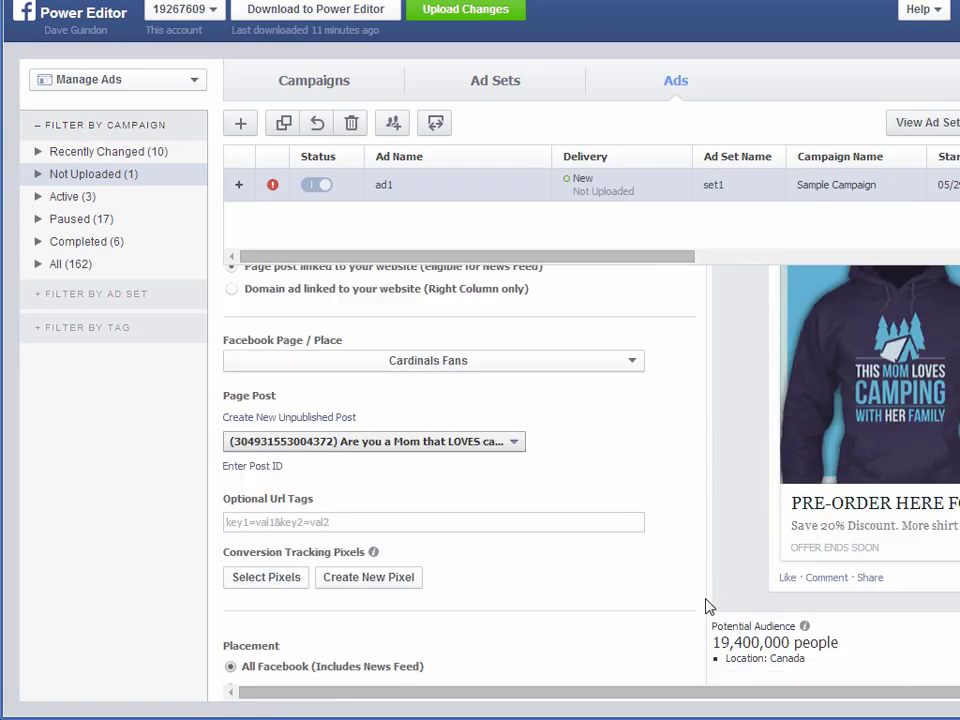
pyautogui.scroll(5, 707, 600)
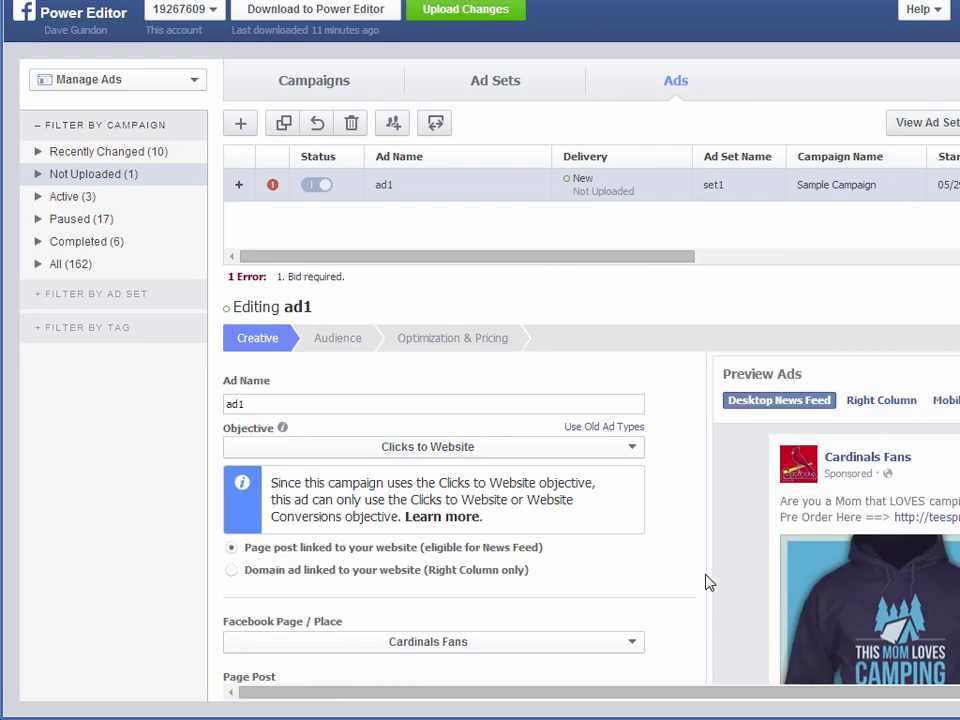
# Switch to Ads Manager and open ad set "set 1" of the Camping Mom campaign to review its results.
pyautogui.click(510, 84)
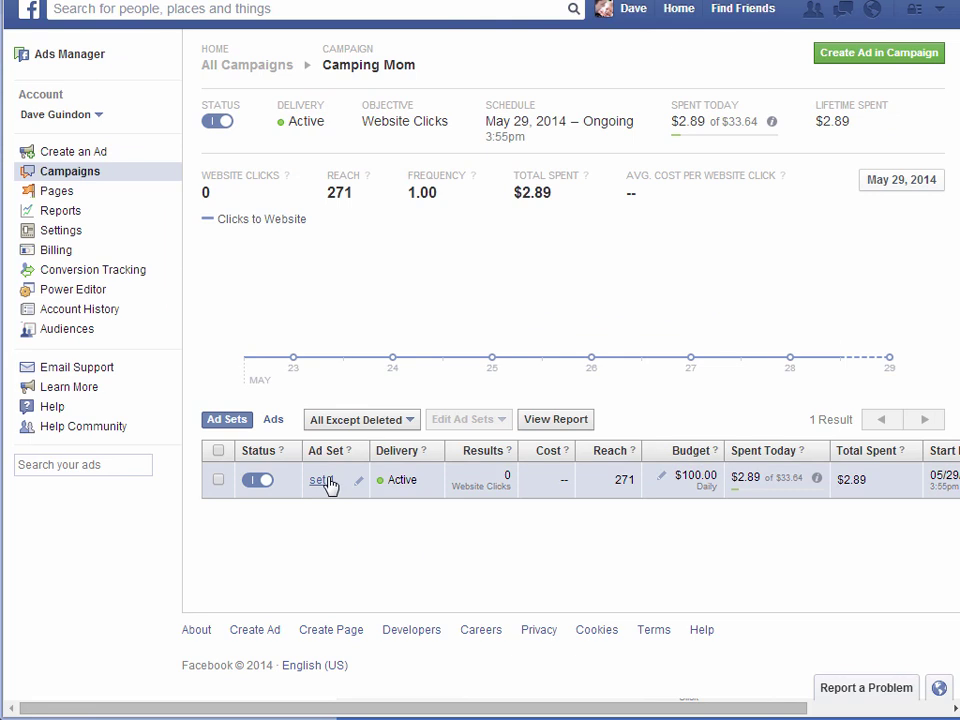
pyautogui.click(328, 482)
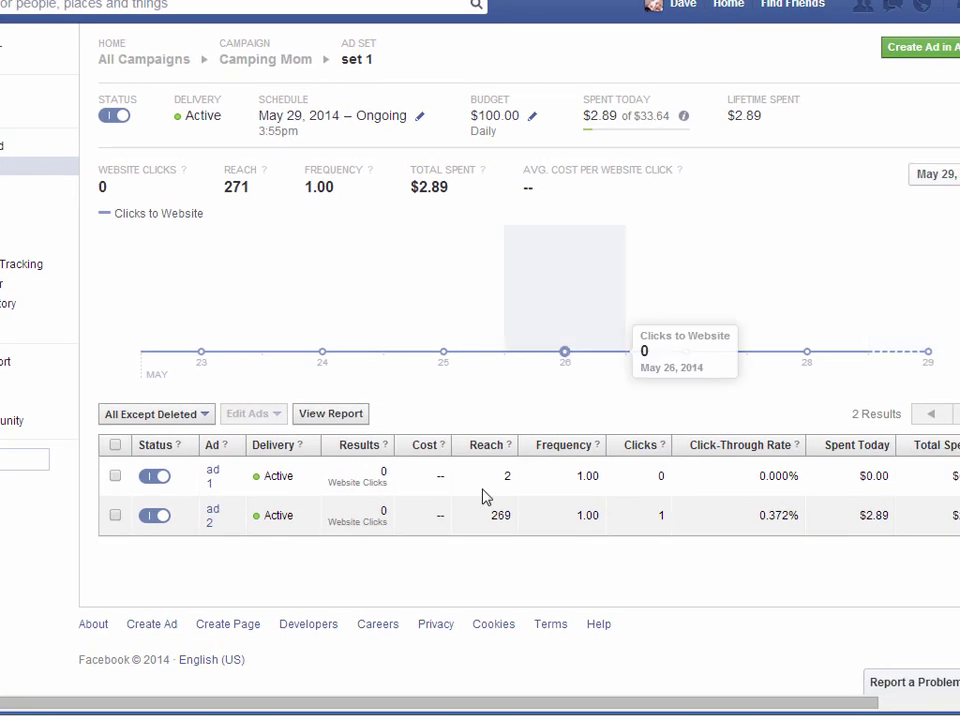
pyautogui.moveTo(197, 707)
pyautogui.mouseDown()
pyautogui.moveTo(326, 699)
pyautogui.moveTo(191, 686)
pyautogui.mouseUp()
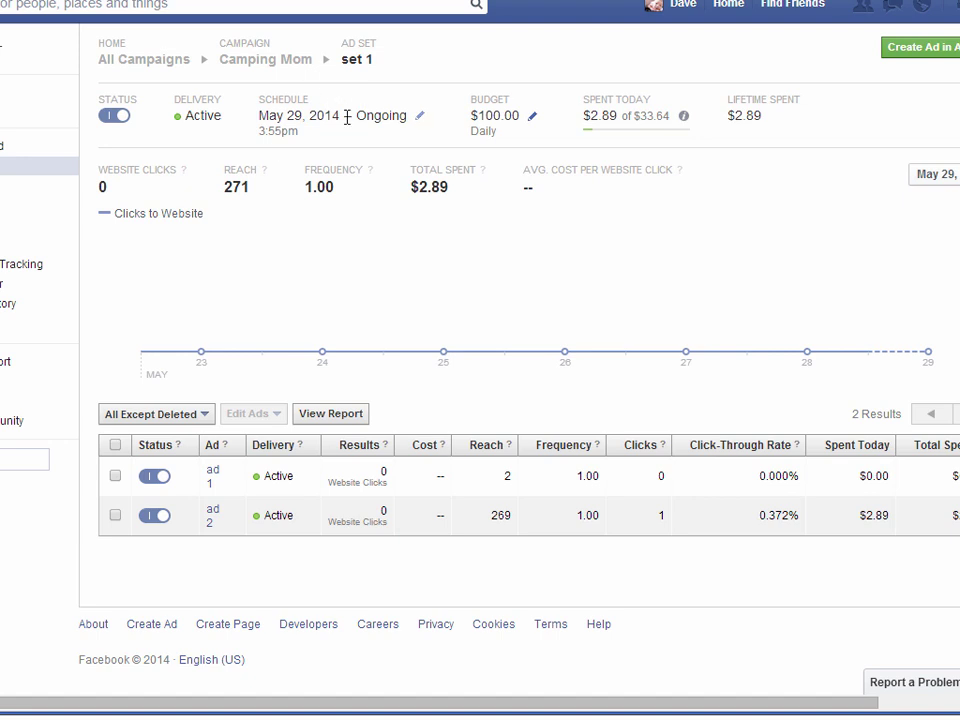
# Try an end date and a Lifetime budget for the Camping Mom ad set "set 1", and cancel the edit.
pyautogui.click(422, 117)
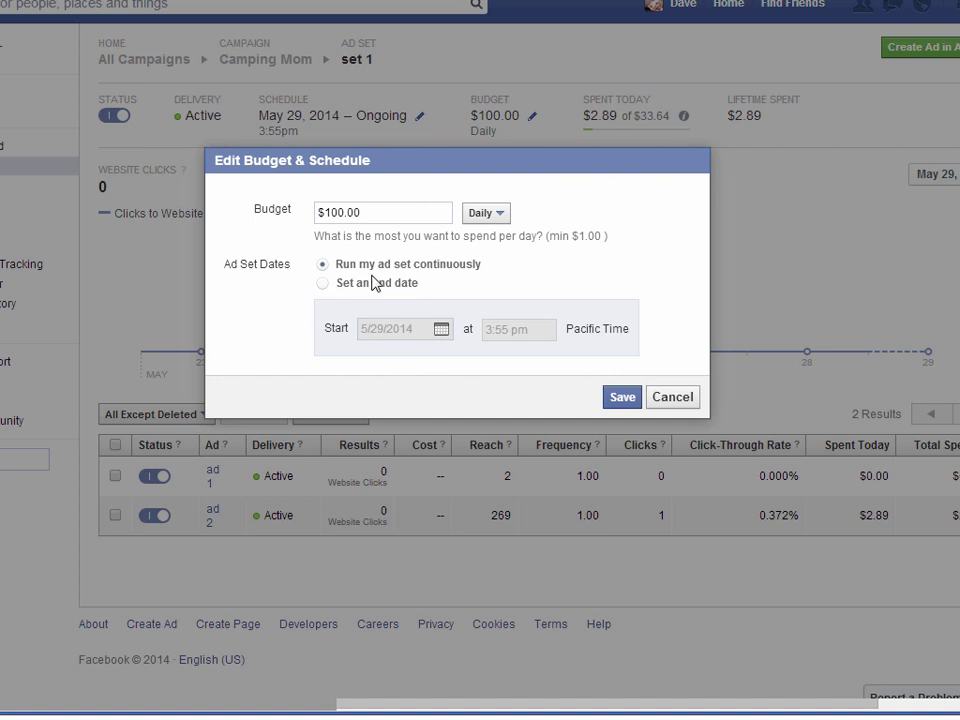
pyautogui.click(322, 283)
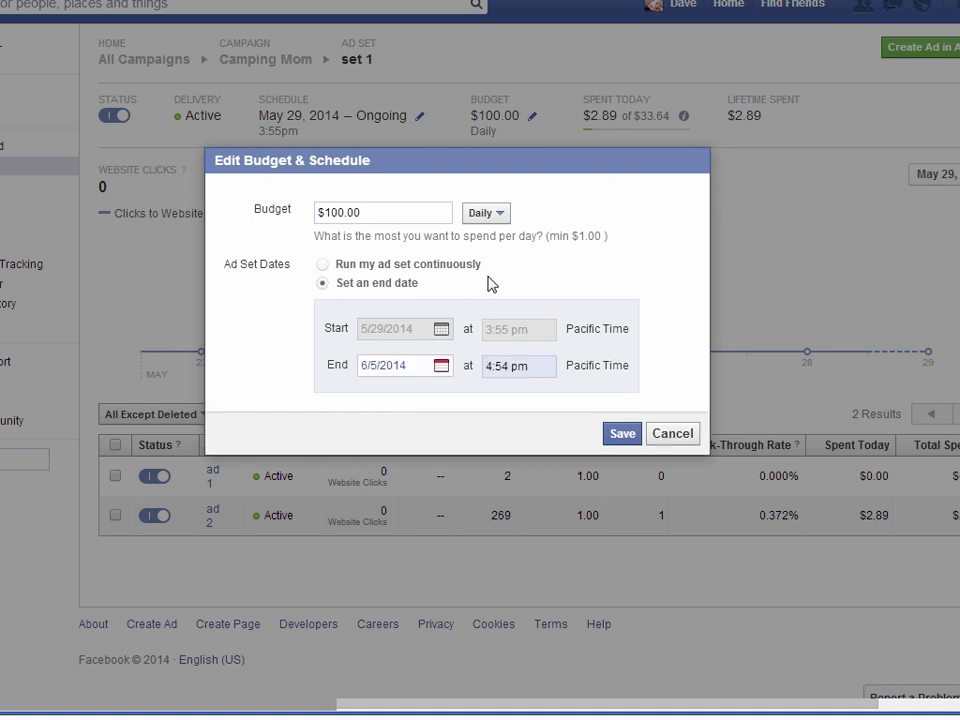
pyautogui.click(497, 213)
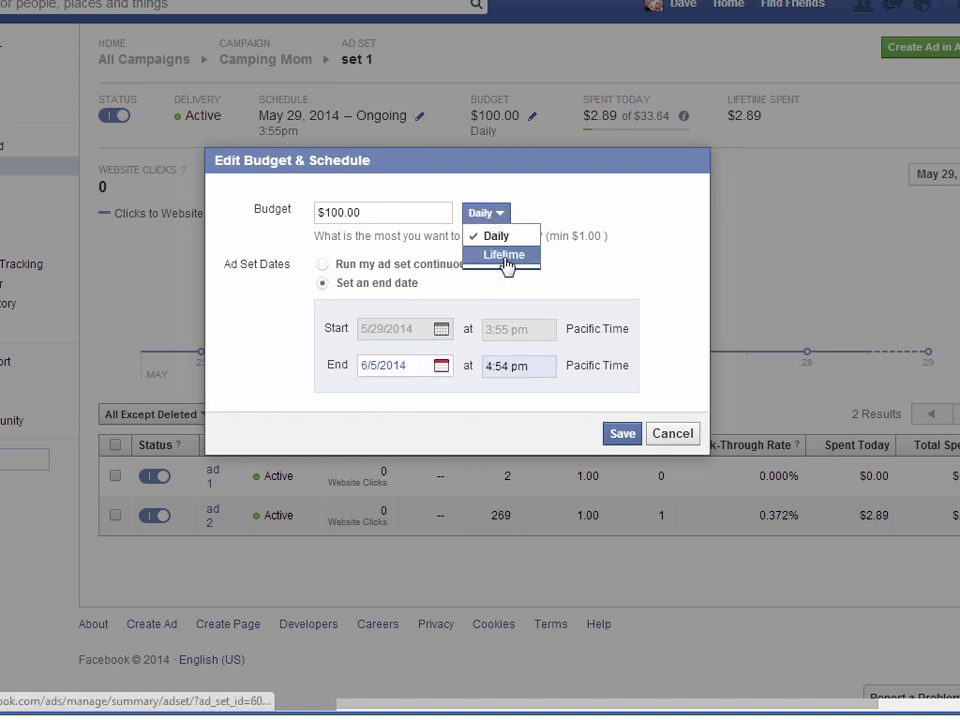
pyautogui.click(499, 256)
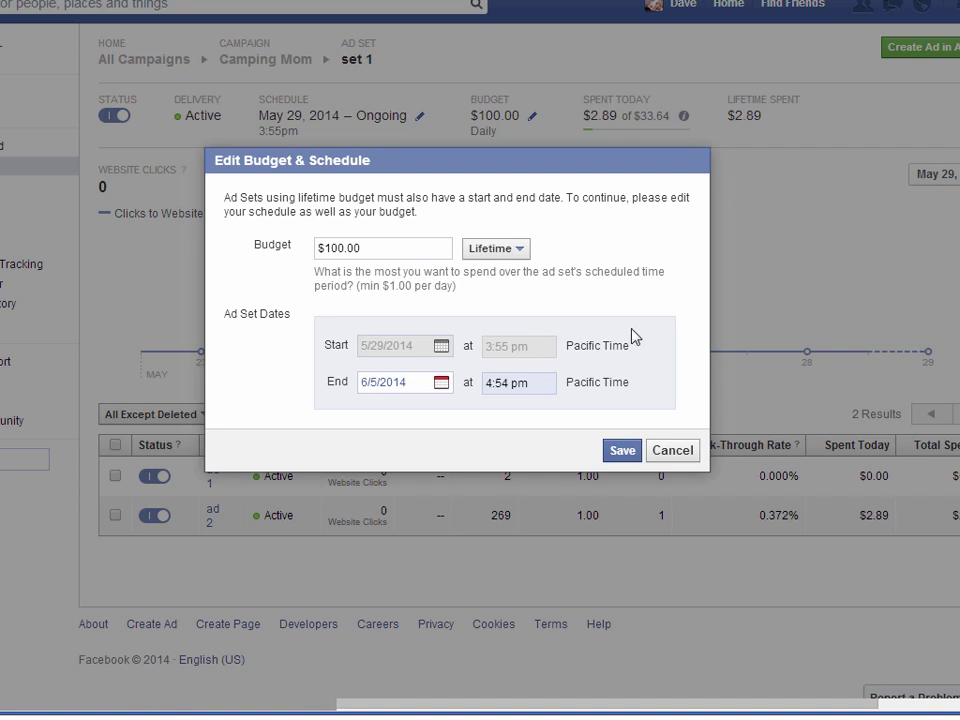
pyautogui.click(670, 452)
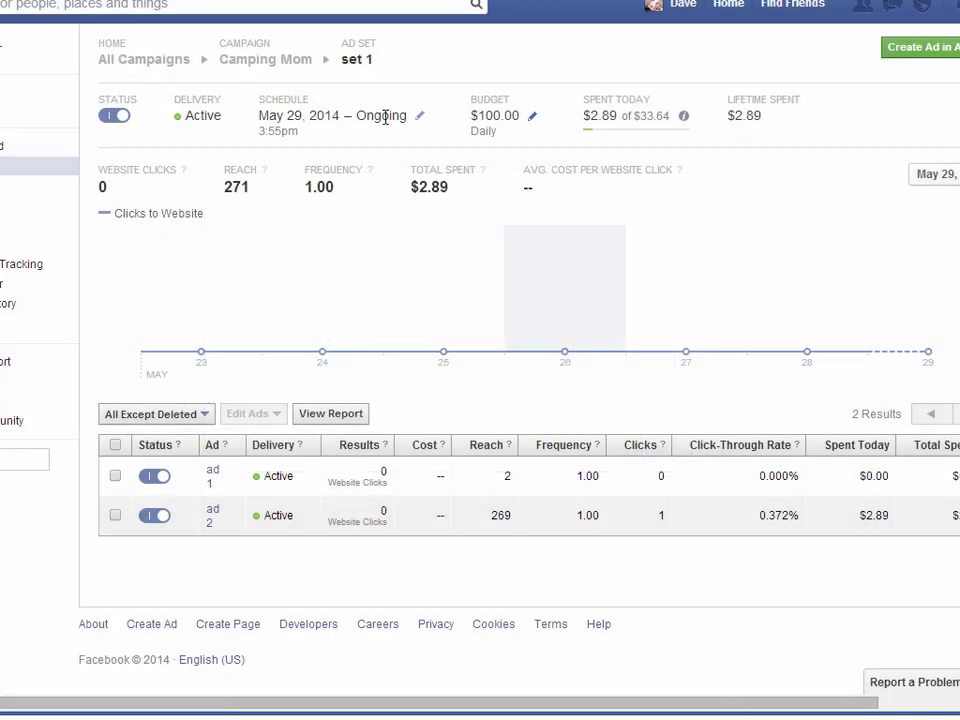